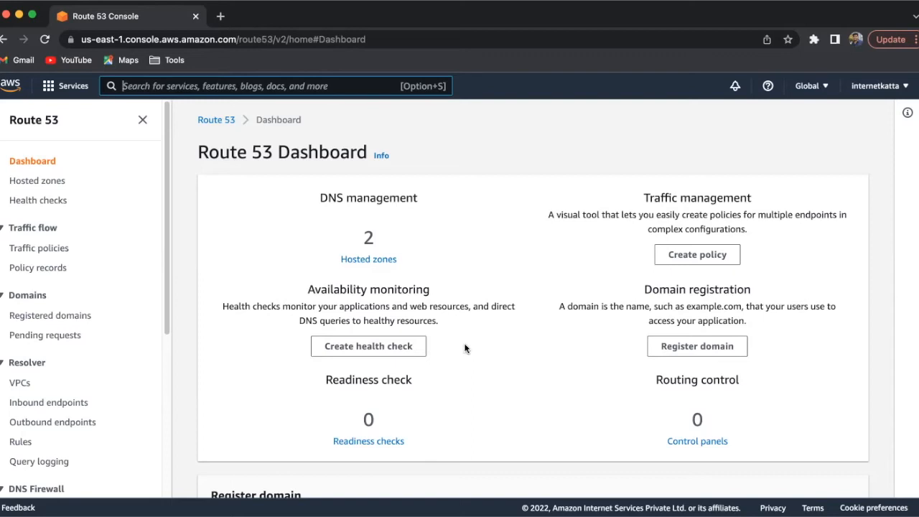
- Look over the Route 53 dashboard and open the list of hosted zones
{"action": "scroll", "coordinate": [464, 348], "scroll_direction": "down", "scroll_amount": 4}
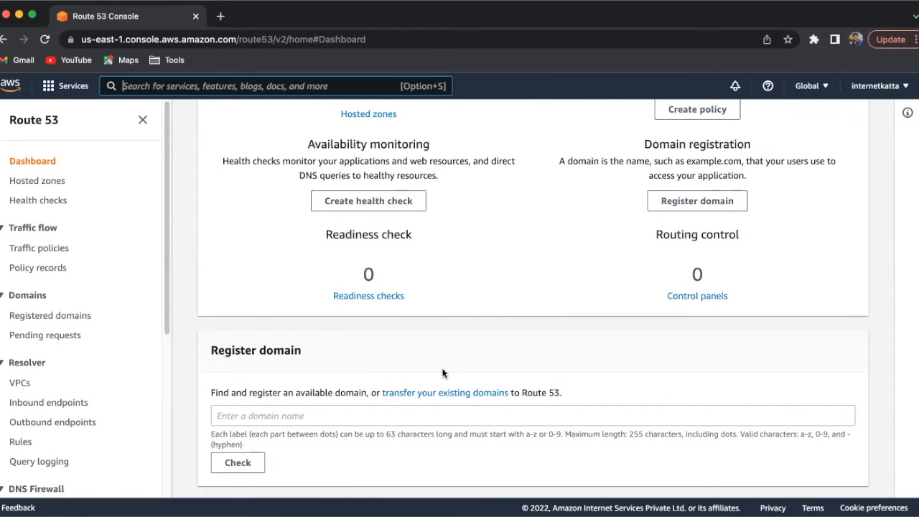
{"action": "scroll", "coordinate": [442, 372], "scroll_direction": "up", "scroll_amount": 4}
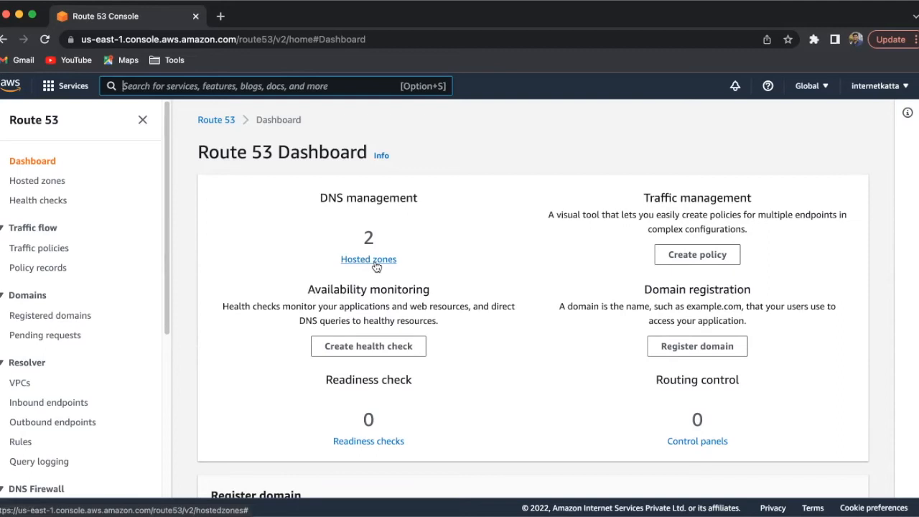
{"action": "left_click", "coordinate": [36, 182]}
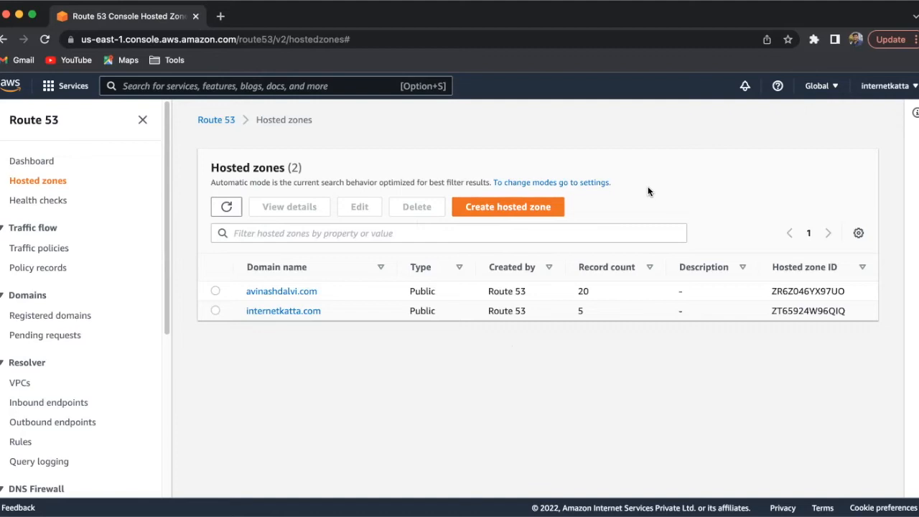
- Create a public hosted zone for the domain awstraining.com with no description or tags
{"action": "left_click", "coordinate": [525, 210]}
{"action": "left_click", "coordinate": [290, 280]}
{"action": "type", "text": "aws"}
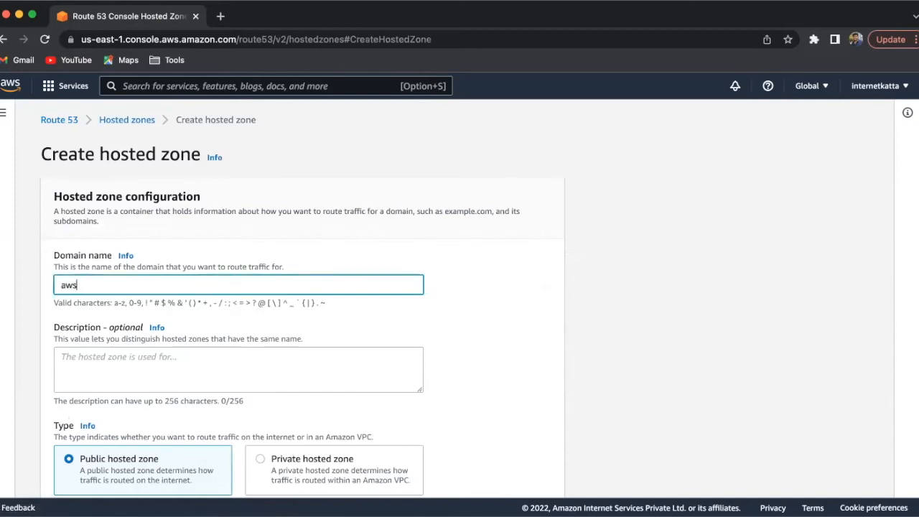
{"action": "type", "text": "training.com"}
{"action": "scroll", "coordinate": [504, 251], "scroll_direction": "down", "scroll_amount": 2}
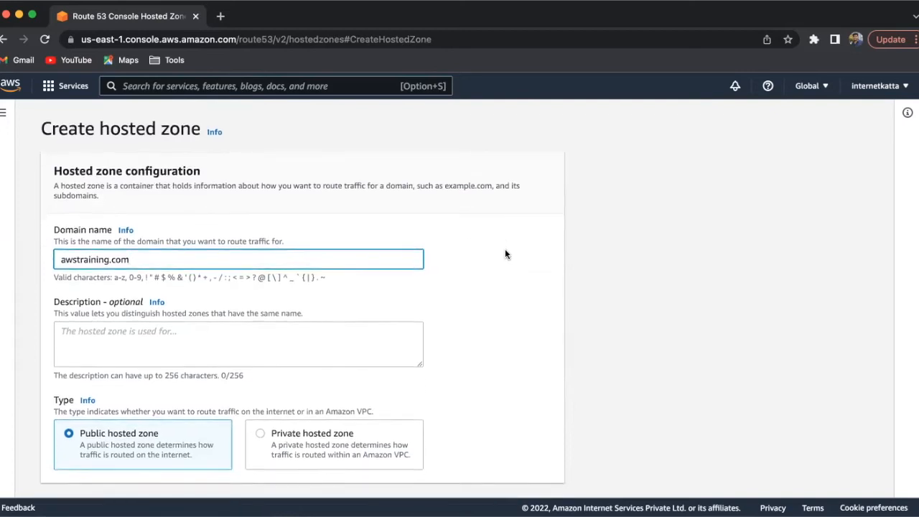
{"action": "scroll", "coordinate": [505, 253], "scroll_direction": "down", "scroll_amount": 2}
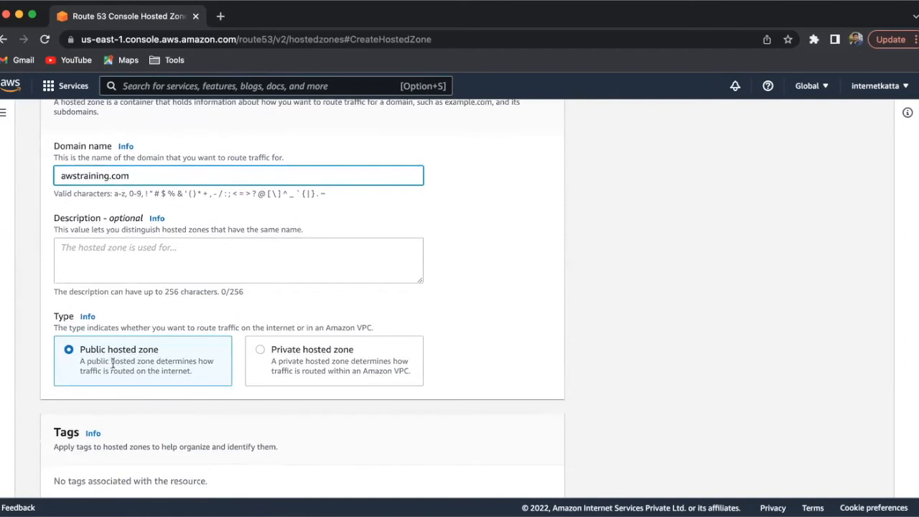
{"action": "scroll", "coordinate": [237, 305], "scroll_direction": "down", "scroll_amount": 3}
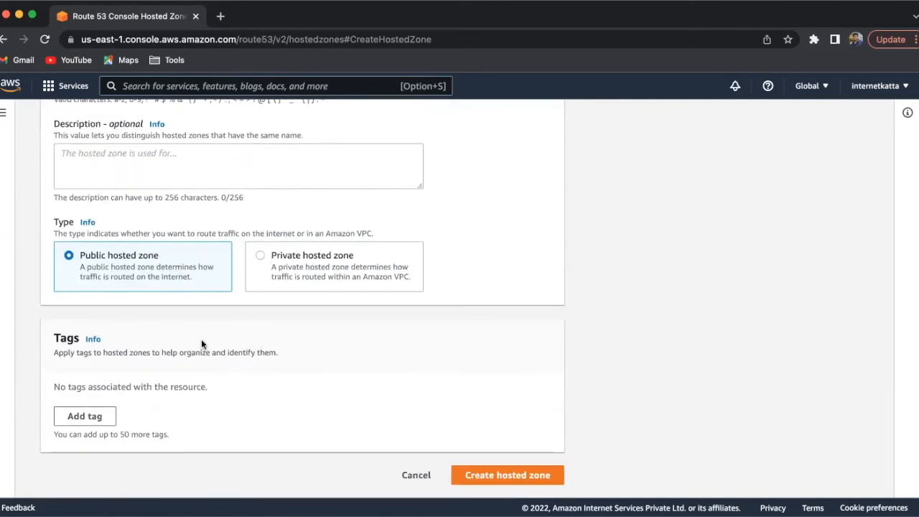
{"action": "left_click", "coordinate": [481, 466]}
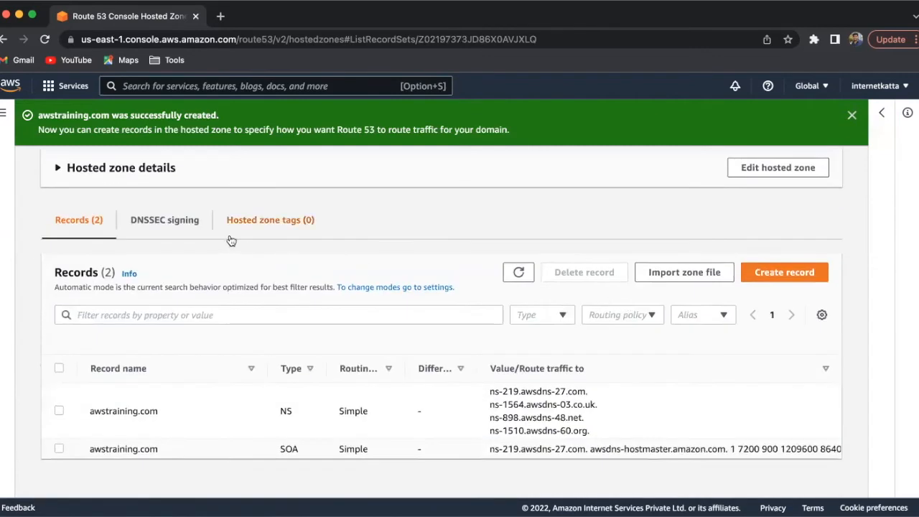
- Examine the NS and SOA records of the awstraining.com zone, including the name server values
{"action": "left_click_drag", "start_coordinate": [105, 411], "coordinate": [623, 449]}
{"action": "left_click", "coordinate": [284, 412]}
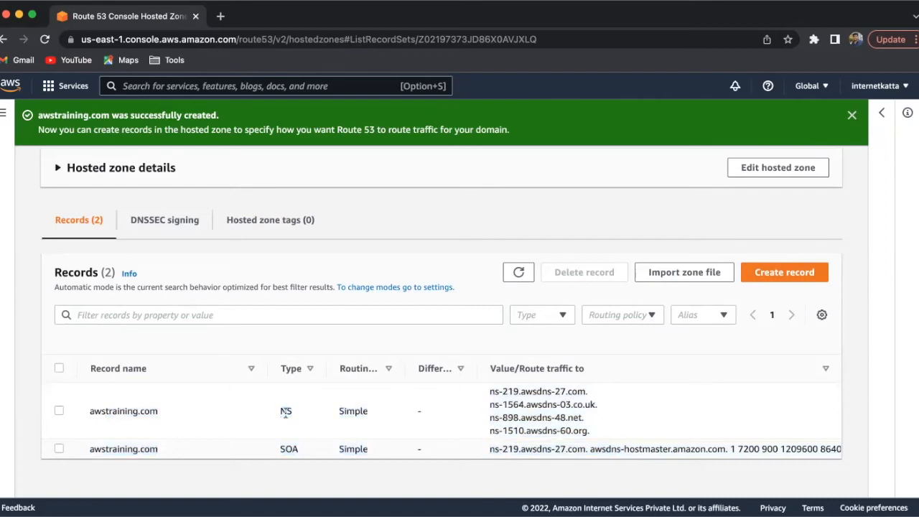
{"action": "double_click", "coordinate": [285, 411]}
{"action": "left_click_drag", "start_coordinate": [489, 395], "coordinate": [600, 431]}
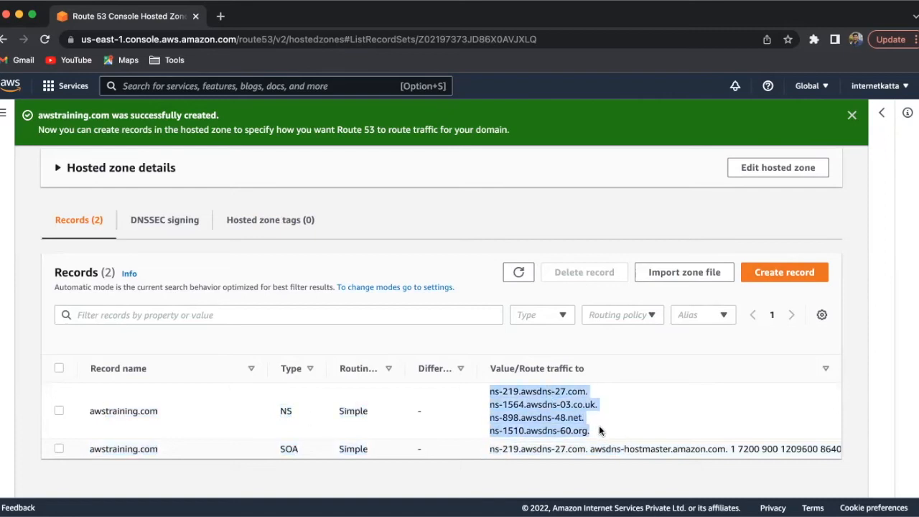
{"action": "left_click_drag", "start_coordinate": [278, 450], "coordinate": [294, 449]}
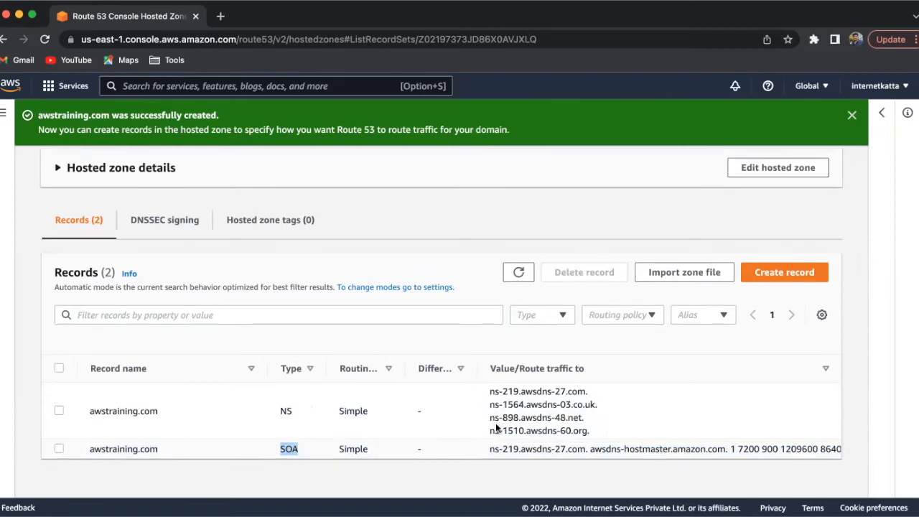
{"action": "left_click_drag", "start_coordinate": [487, 393], "coordinate": [589, 433]}
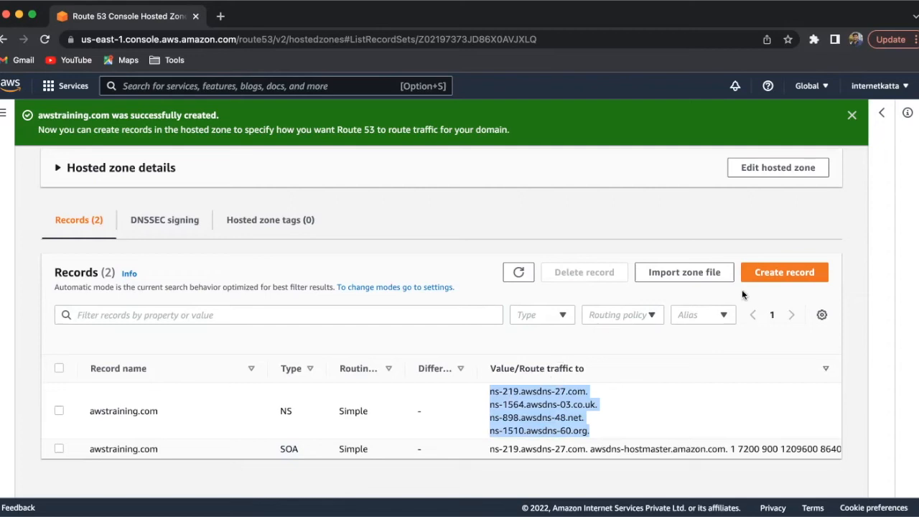
- Start a new record in the awstraining.com zone with the Simple routing policy and open the simple record definition
{"action": "left_click", "coordinate": [774, 274]}
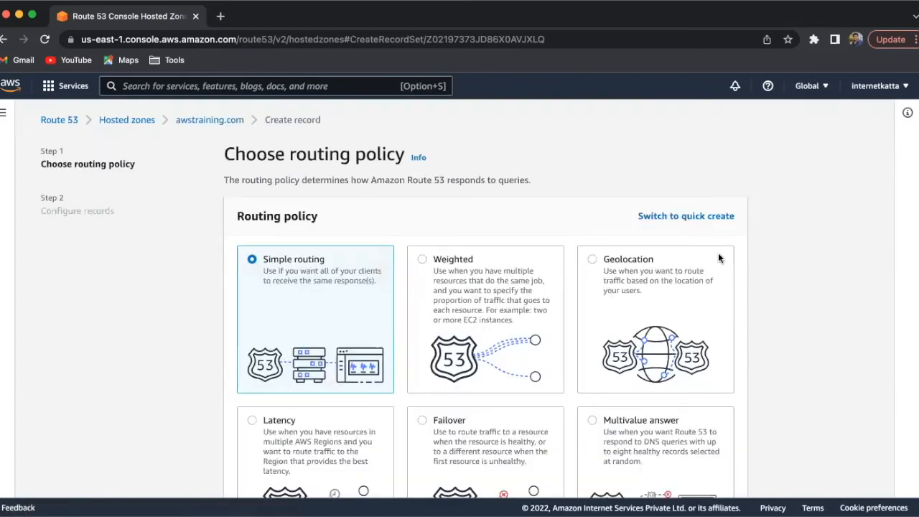
{"action": "scroll", "coordinate": [624, 267], "scroll_direction": "down", "scroll_amount": 2}
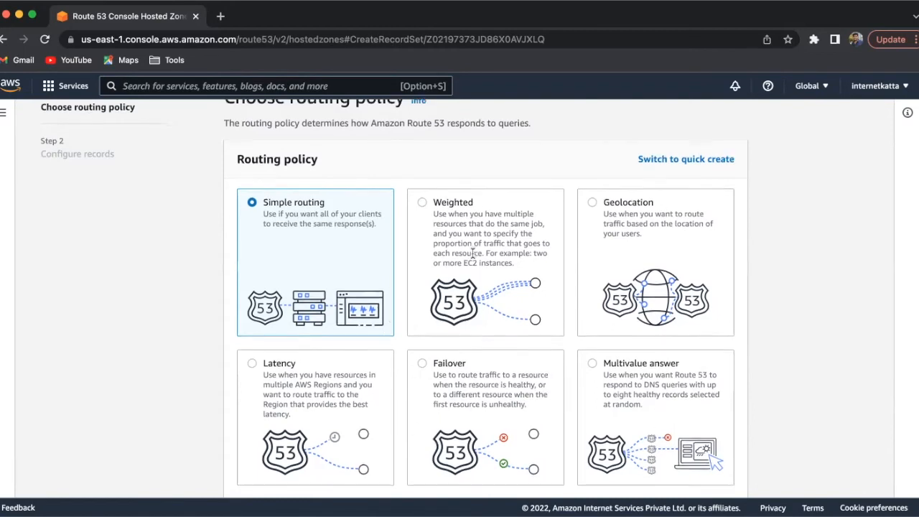
{"action": "scroll", "coordinate": [288, 198], "scroll_direction": "down", "scroll_amount": 2}
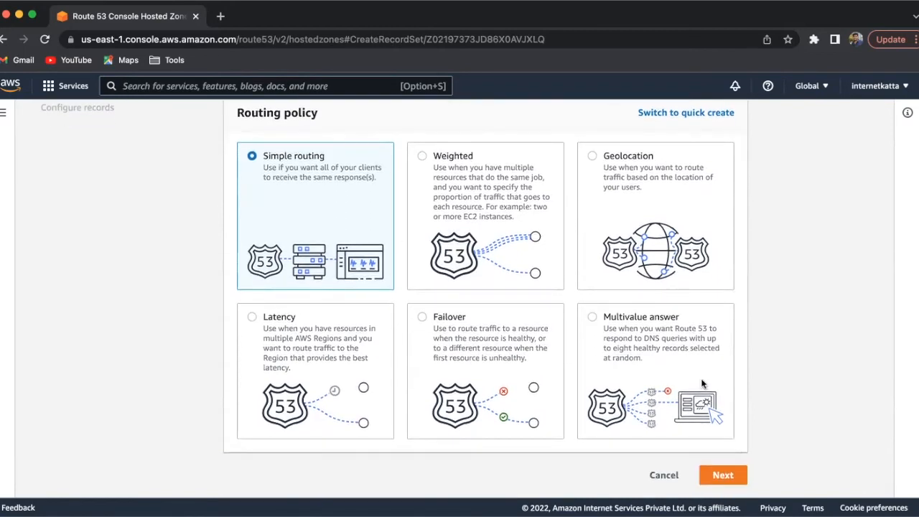
{"action": "left_click", "coordinate": [723, 476]}
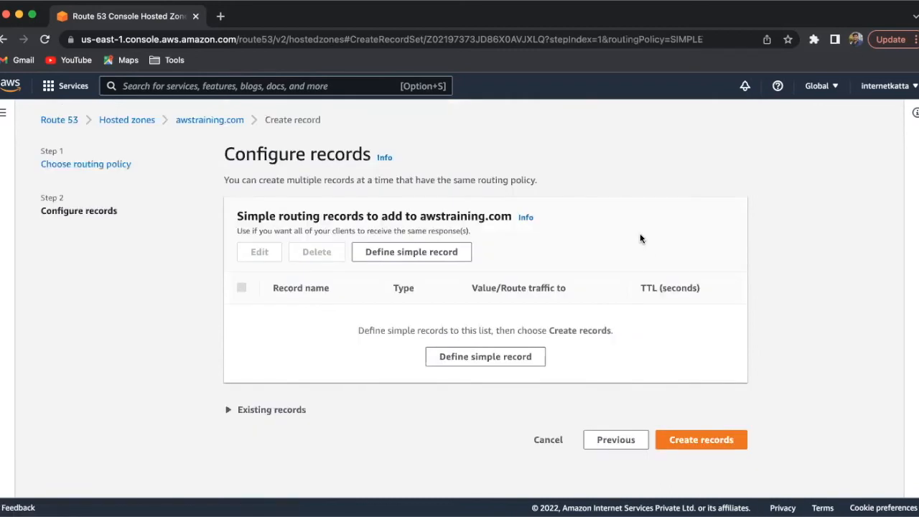
{"action": "left_click", "coordinate": [420, 258]}
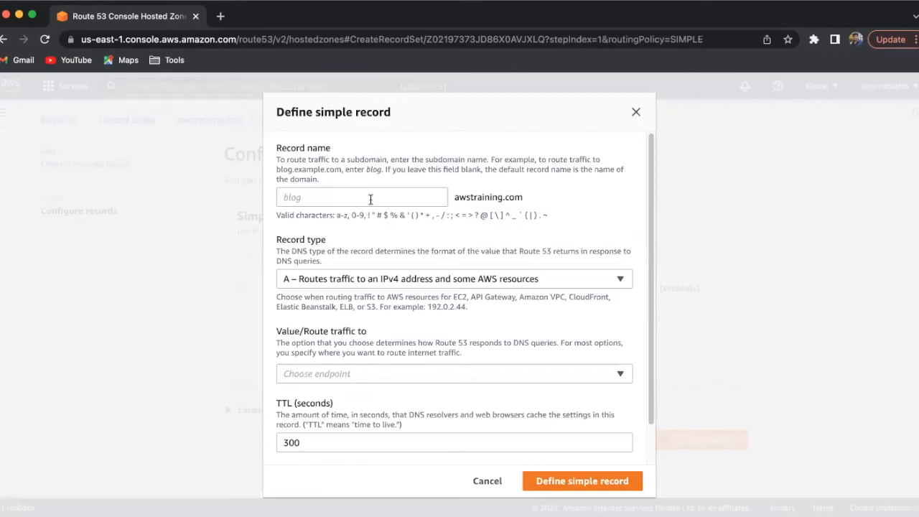
{"action": "left_click", "coordinate": [393, 193]}
{"action": "type", "text": "www"}
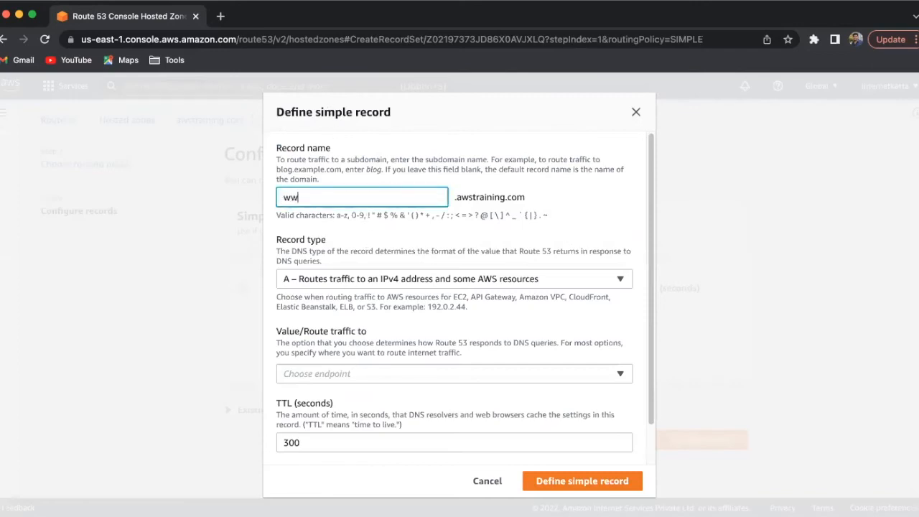
{"action": "double_click", "coordinate": [429, 200]}
{"action": "key", "text": "BackSpace"}
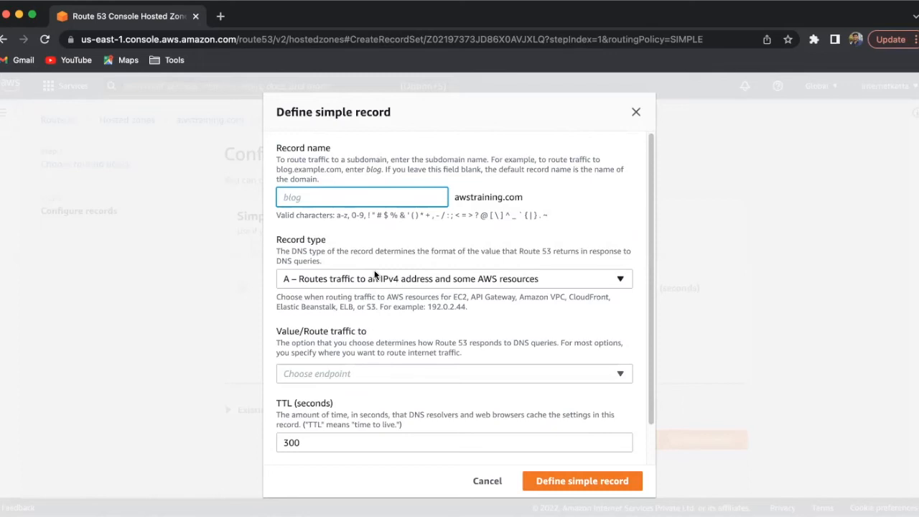
- Review the available DNS record types and choose A – Routes traffic to an IPv4 address and some AWS resources
{"action": "left_click", "coordinate": [321, 280]}
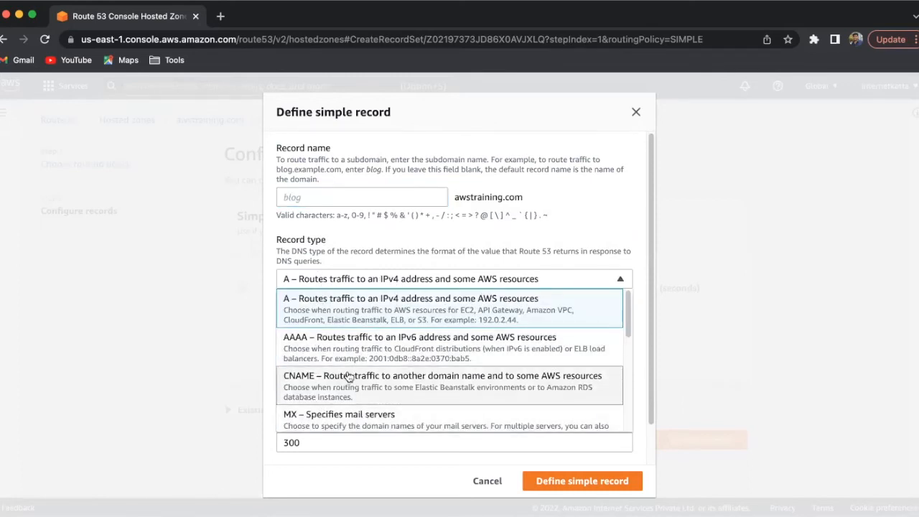
{"action": "scroll", "coordinate": [348, 377], "scroll_direction": "down", "scroll_amount": 1}
{"action": "scroll", "coordinate": [325, 330], "scroll_direction": "up", "scroll_amount": 1}
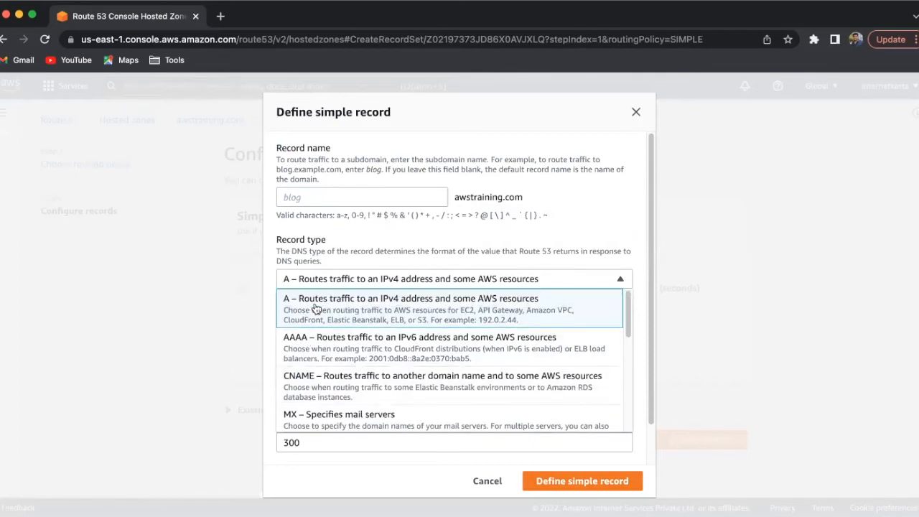
{"action": "scroll", "coordinate": [312, 349], "scroll_direction": "down", "scroll_amount": 4}
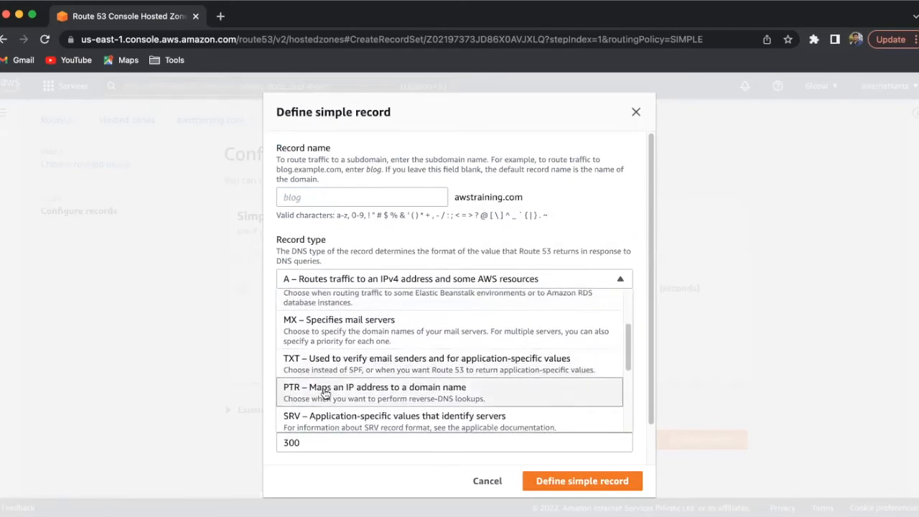
{"action": "scroll", "coordinate": [326, 423], "scroll_direction": "down", "scroll_amount": 1}
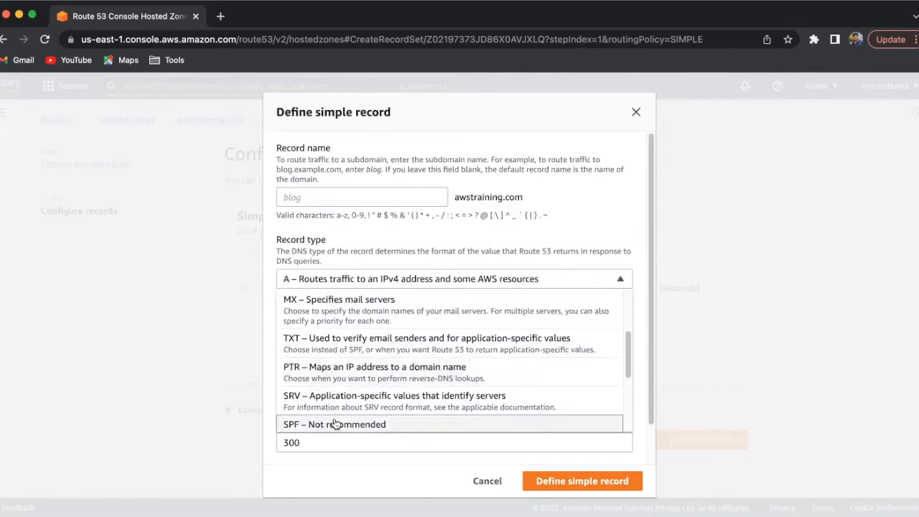
{"action": "scroll", "coordinate": [413, 349], "scroll_direction": "down", "scroll_amount": 1}
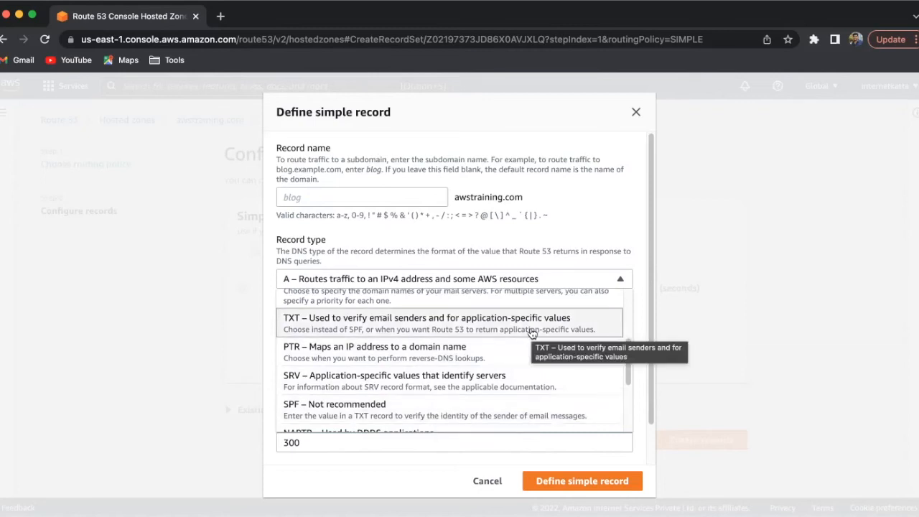
{"action": "scroll", "coordinate": [532, 333], "scroll_direction": "up", "scroll_amount": 5}
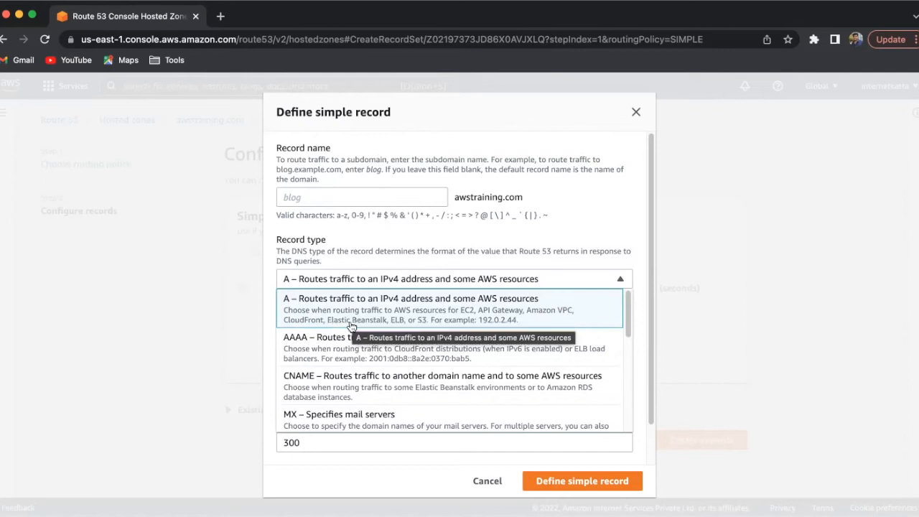
{"action": "left_click", "coordinate": [454, 307]}
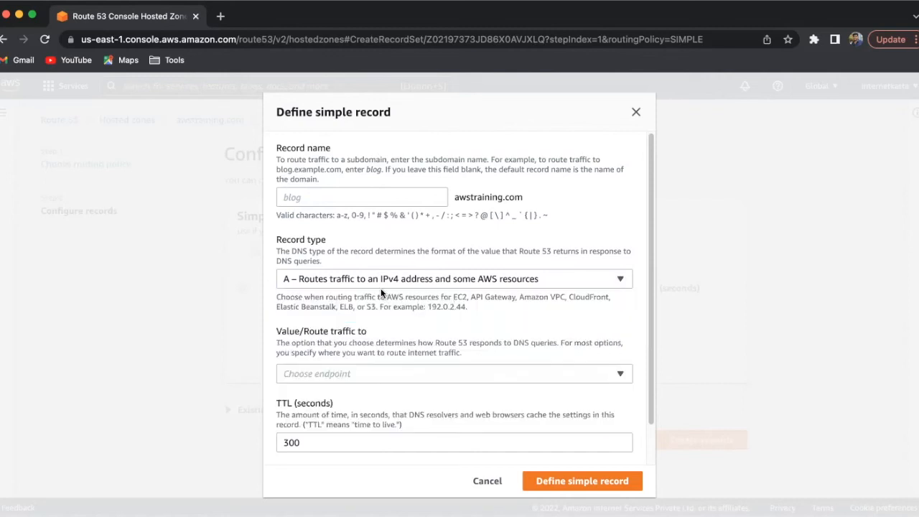
- Review the endpoint options for routing traffic and choose IP address or another value, depending on the record type
{"action": "scroll", "coordinate": [391, 307], "scroll_direction": "down", "scroll_amount": 1}
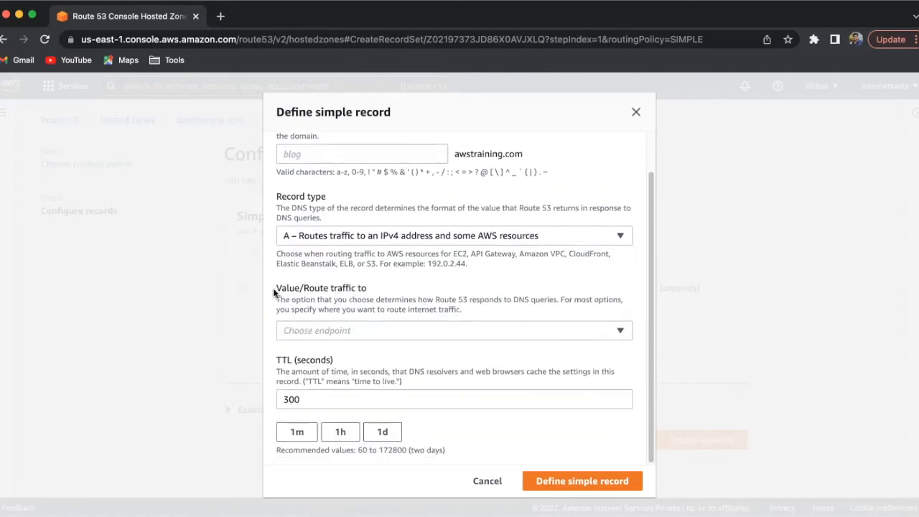
{"action": "left_click_drag", "start_coordinate": [273, 288], "coordinate": [323, 290]}
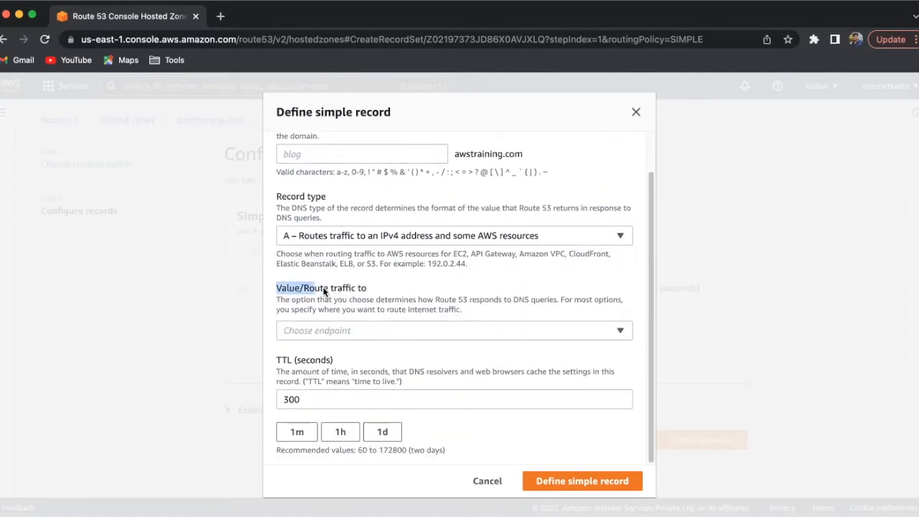
{"action": "left_click", "coordinate": [354, 331]}
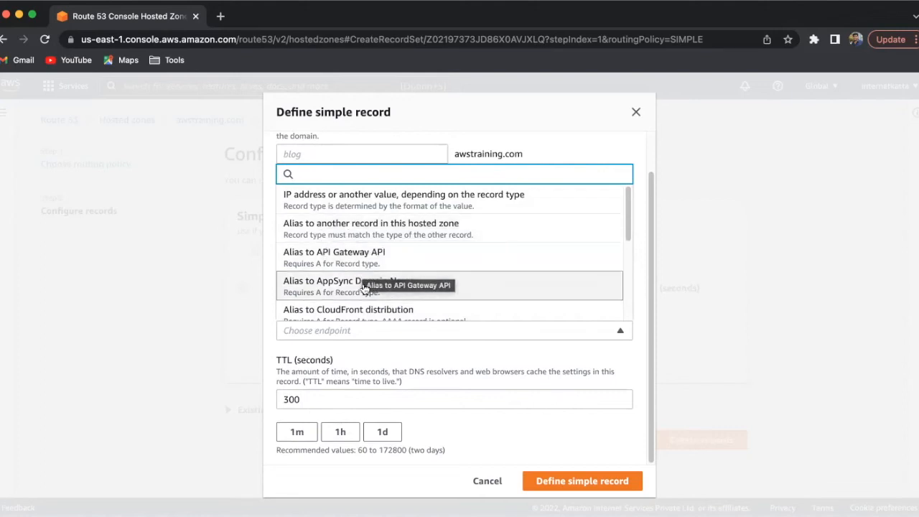
{"action": "scroll", "coordinate": [371, 287], "scroll_direction": "down", "scroll_amount": 1}
{"action": "scroll", "coordinate": [369, 286], "scroll_direction": "down", "scroll_amount": 3}
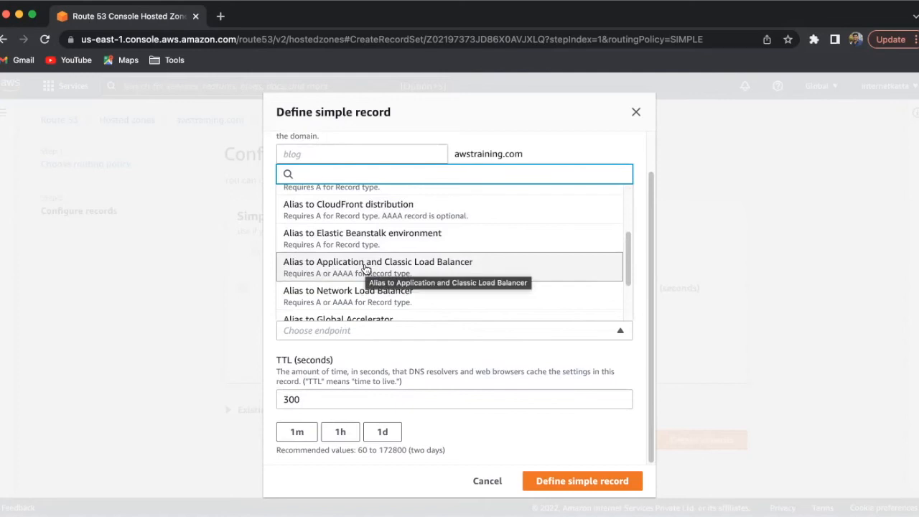
{"action": "scroll", "coordinate": [375, 276], "scroll_direction": "down", "scroll_amount": 2}
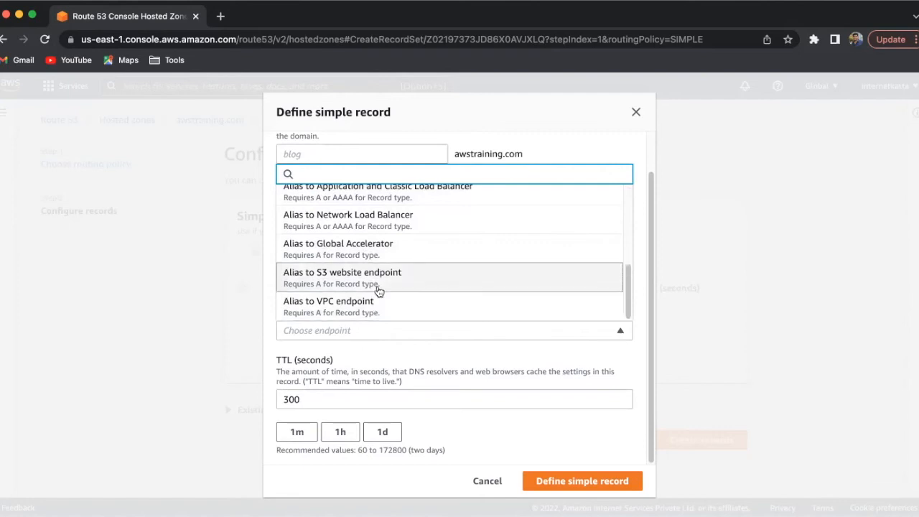
{"action": "scroll", "coordinate": [414, 264], "scroll_direction": "up", "scroll_amount": 3}
{"action": "scroll", "coordinate": [414, 263], "scroll_direction": "up", "scroll_amount": 2}
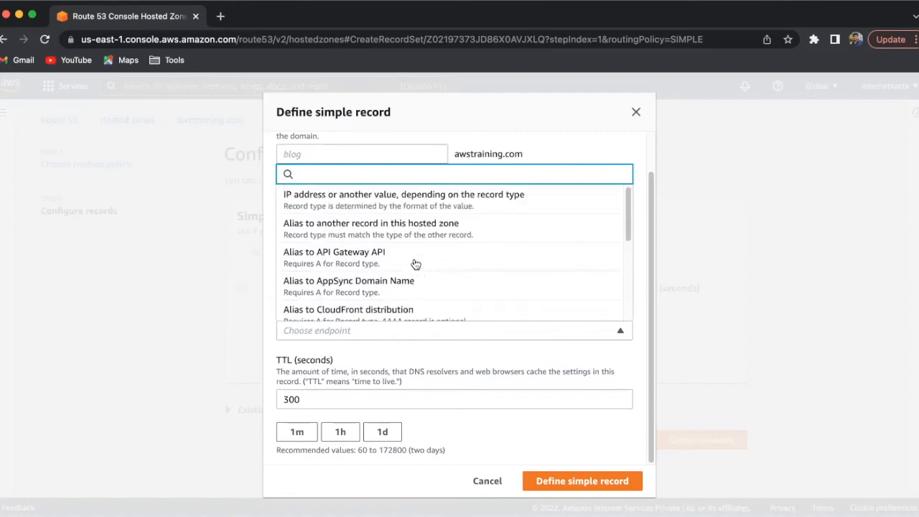
{"action": "left_click", "coordinate": [374, 208]}
{"action": "left_click", "coordinate": [281, 350]}
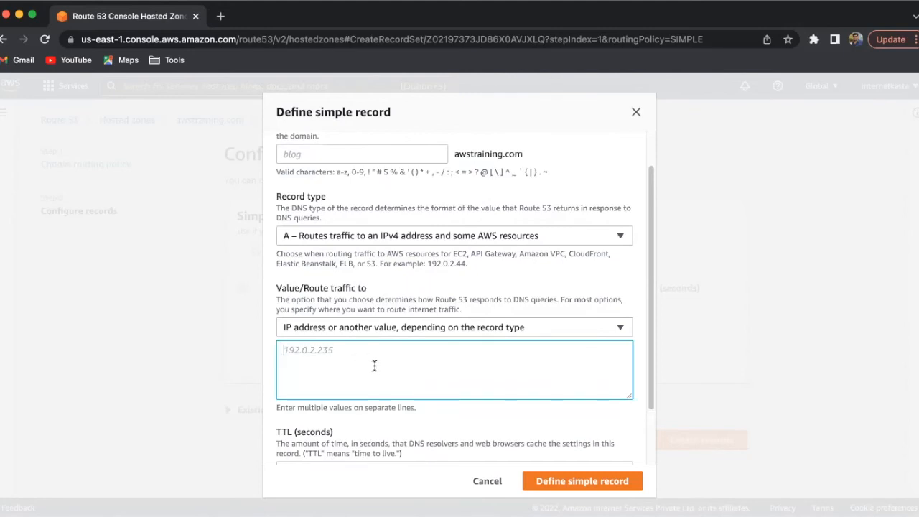
- Set the record's traffic endpoint to Alias to CloudFront distribution and open the choice of distributions
{"action": "left_click", "coordinate": [373, 327]}
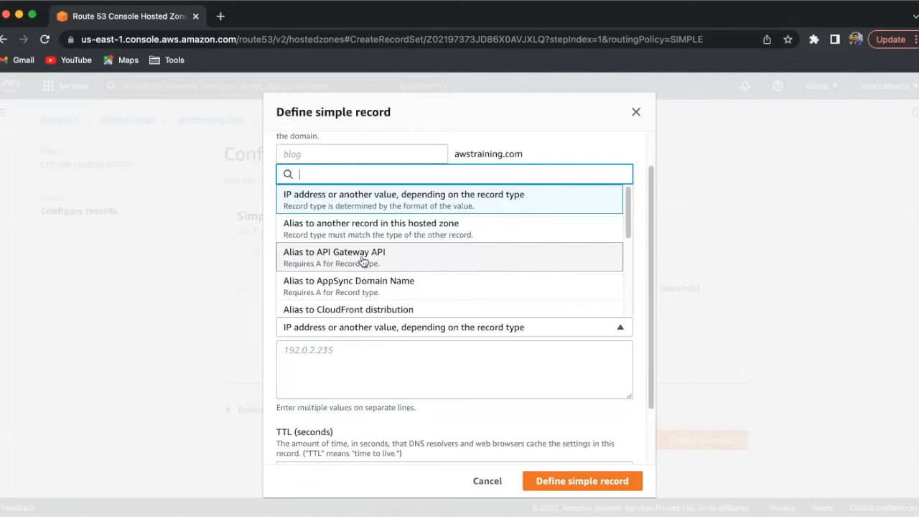
{"action": "scroll", "coordinate": [363, 263], "scroll_direction": "down", "scroll_amount": 1}
{"action": "left_click", "coordinate": [365, 286]}
{"action": "scroll", "coordinate": [421, 272], "scroll_direction": "down", "scroll_amount": 1}
{"action": "left_click", "coordinate": [344, 382]}
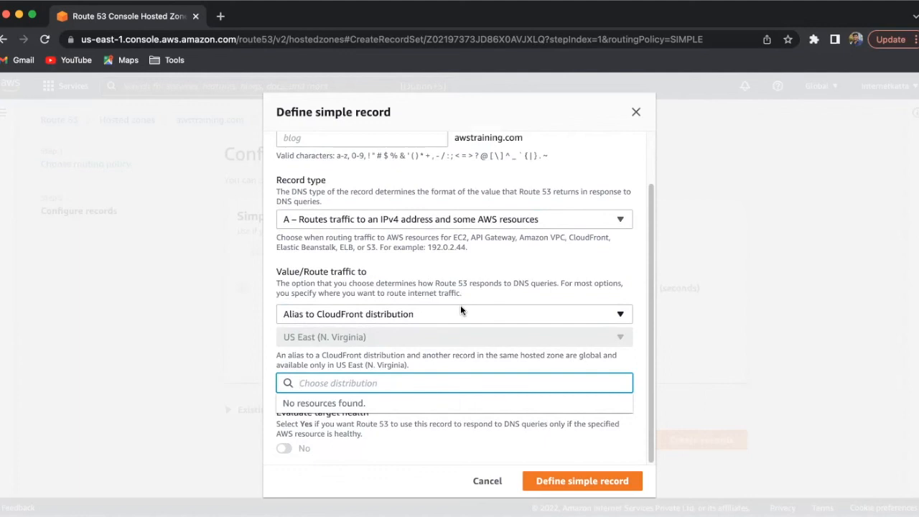
- Set the record's traffic endpoint to Alias to S3 website endpoint in the US East (N. Virginia) [us-east-1] region
{"action": "left_click", "coordinate": [394, 314]}
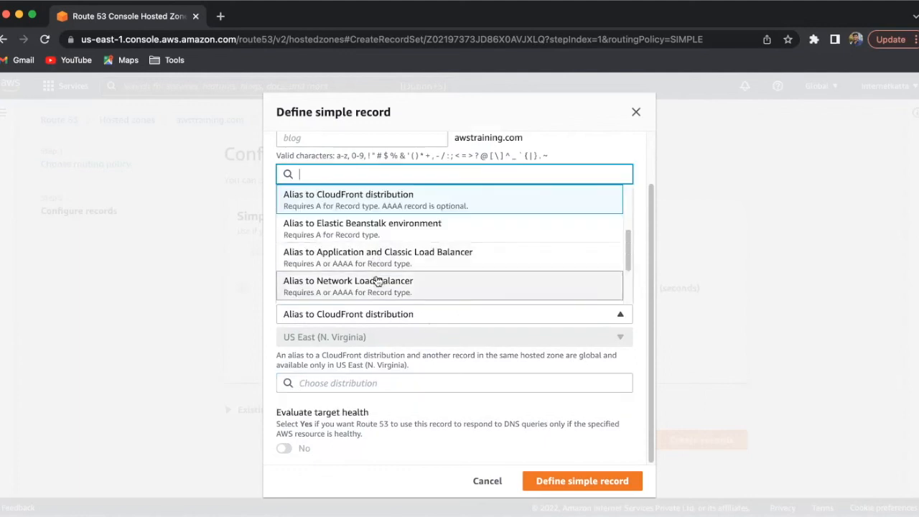
{"action": "scroll", "coordinate": [402, 271], "scroll_direction": "down", "scroll_amount": 2}
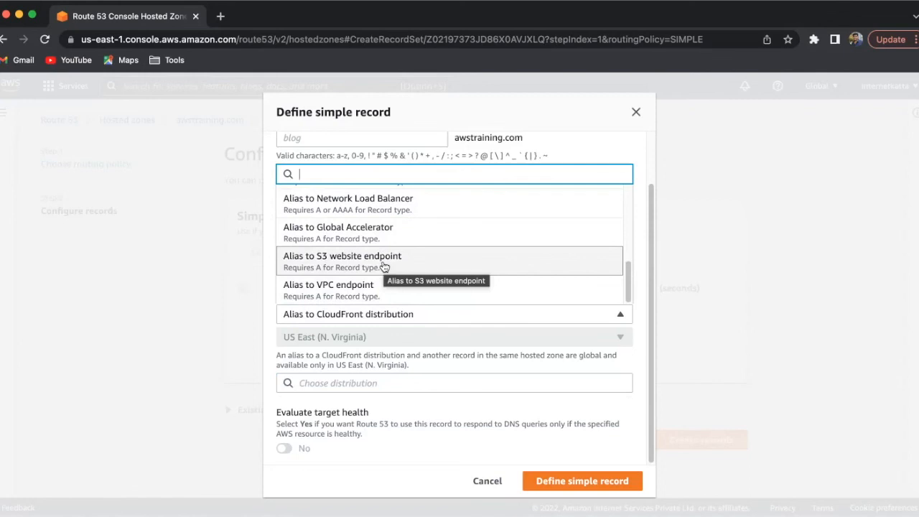
{"action": "left_click", "coordinate": [383, 265]}
{"action": "left_click", "coordinate": [353, 382]}
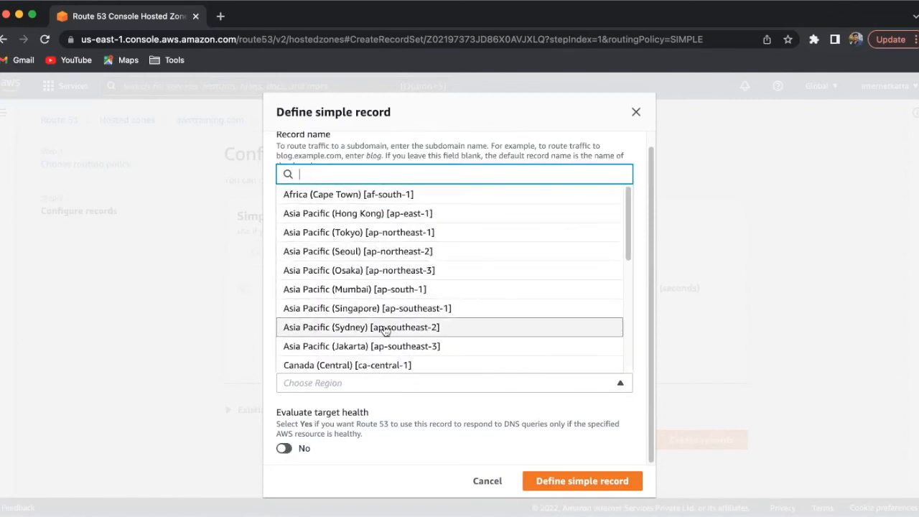
{"action": "scroll", "coordinate": [384, 328], "scroll_direction": "down", "scroll_amount": 6}
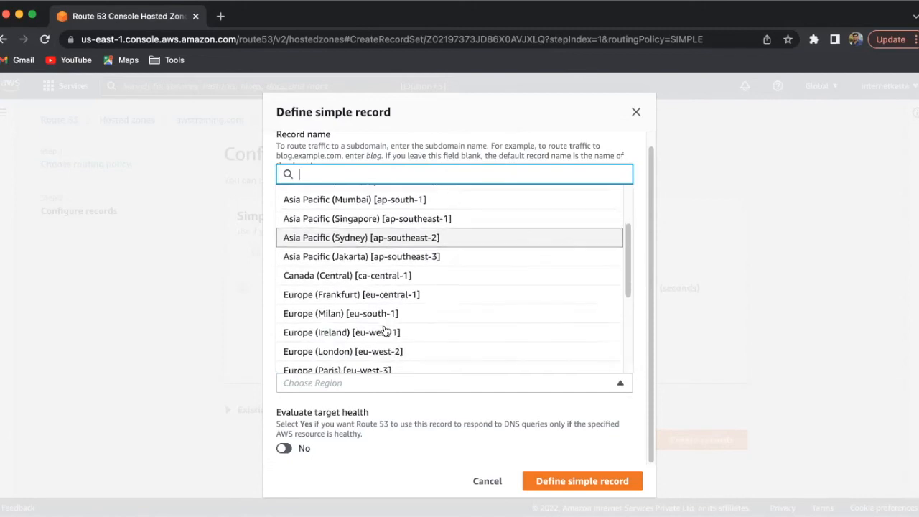
{"action": "scroll", "coordinate": [381, 305], "scroll_direction": "down", "scroll_amount": 1}
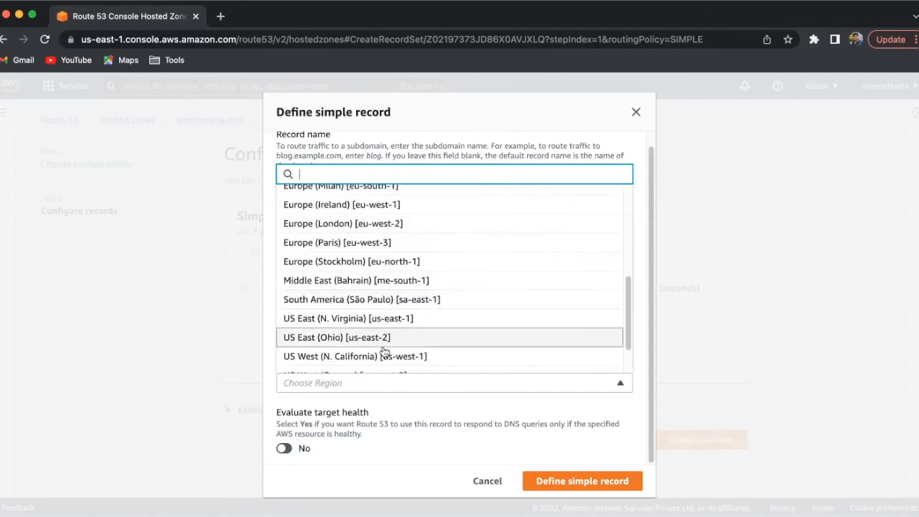
{"action": "left_click", "coordinate": [383, 324]}
- Look for available S3 endpoints for the awstraining.com record and cancel the record definition
{"action": "left_click", "coordinate": [383, 402]}
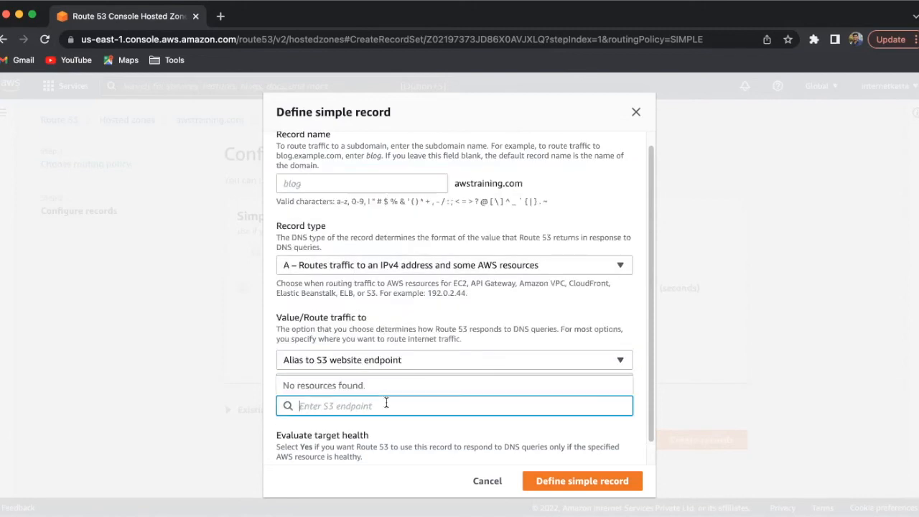
{"action": "left_click", "coordinate": [324, 385]}
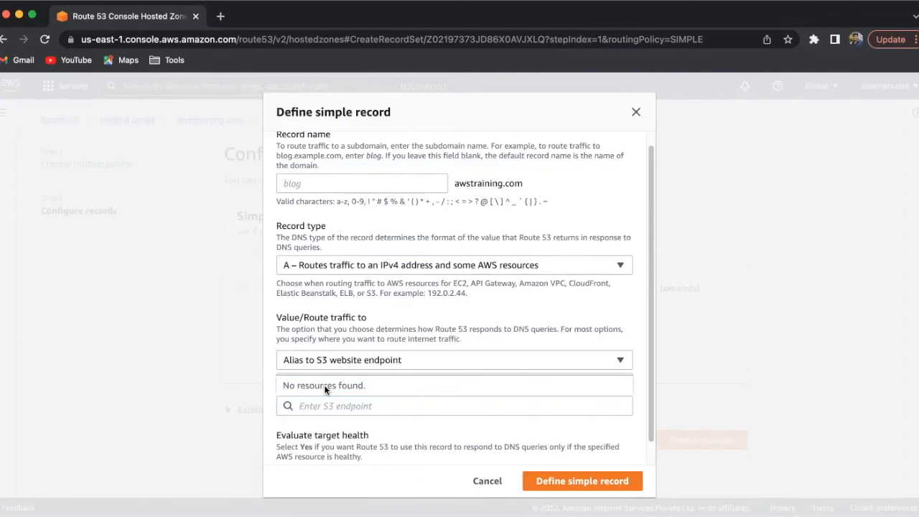
{"action": "left_click", "coordinate": [360, 385]}
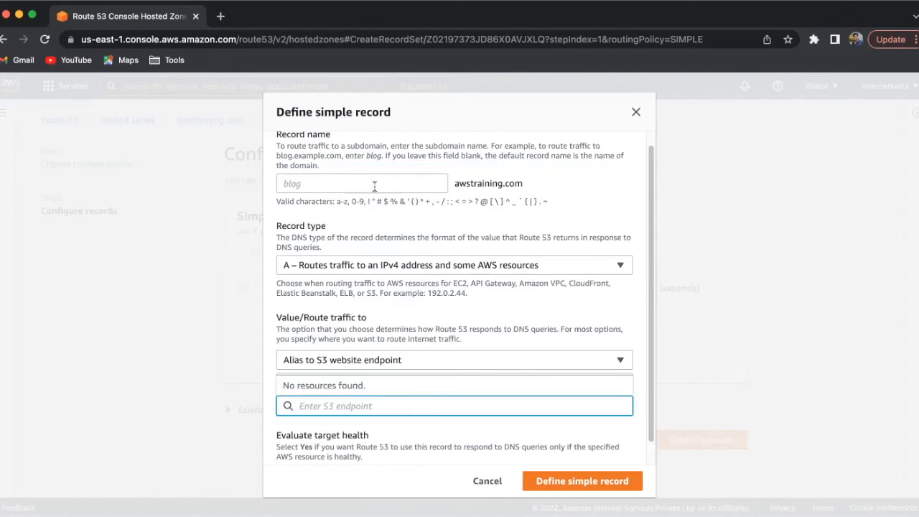
{"action": "left_click_drag", "start_coordinate": [454, 183], "coordinate": [521, 183]}
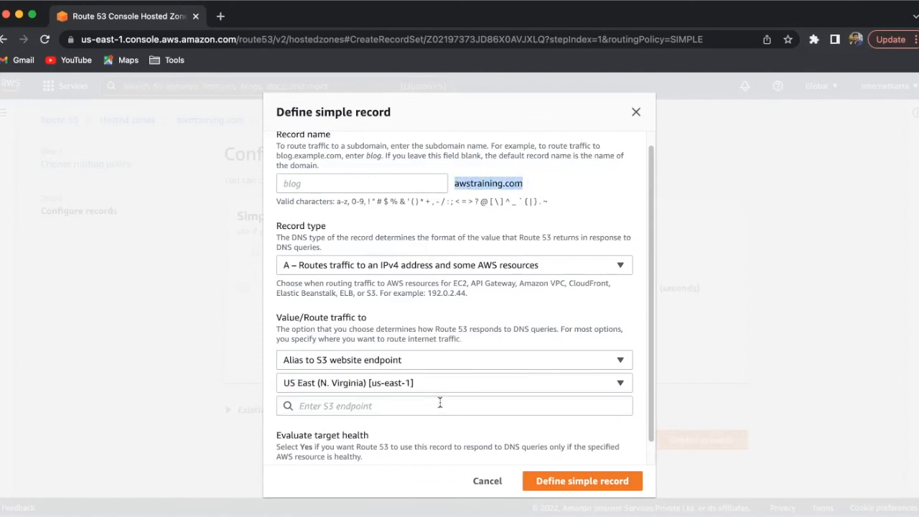
{"action": "left_click", "coordinate": [488, 481]}
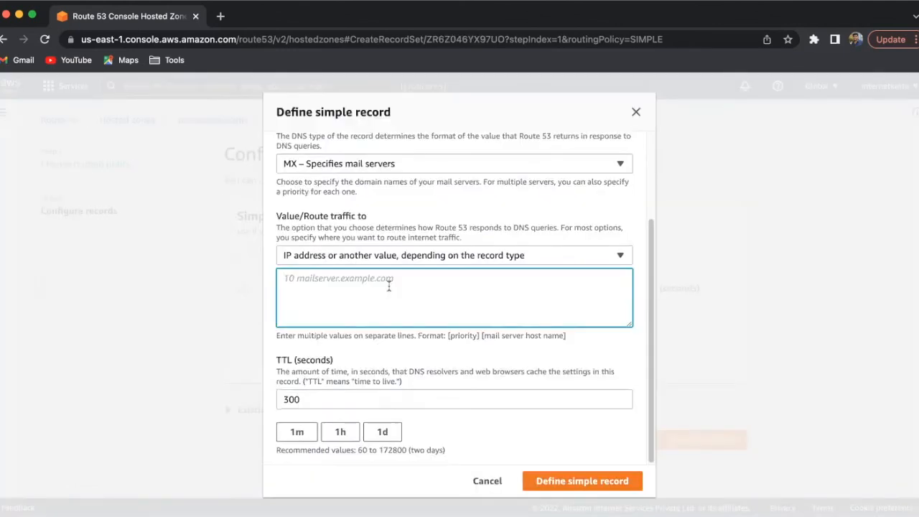
- Search the web in a new browser tab for "google mail server list for aws"
{"action": "left_click", "coordinate": [220, 16]}
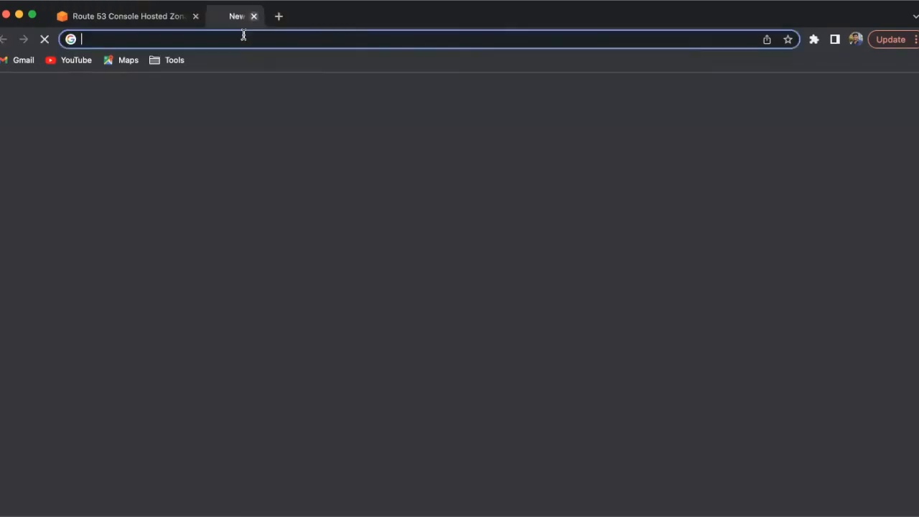
{"action": "left_click", "coordinate": [245, 45]}
{"action": "type", "text": "google "}
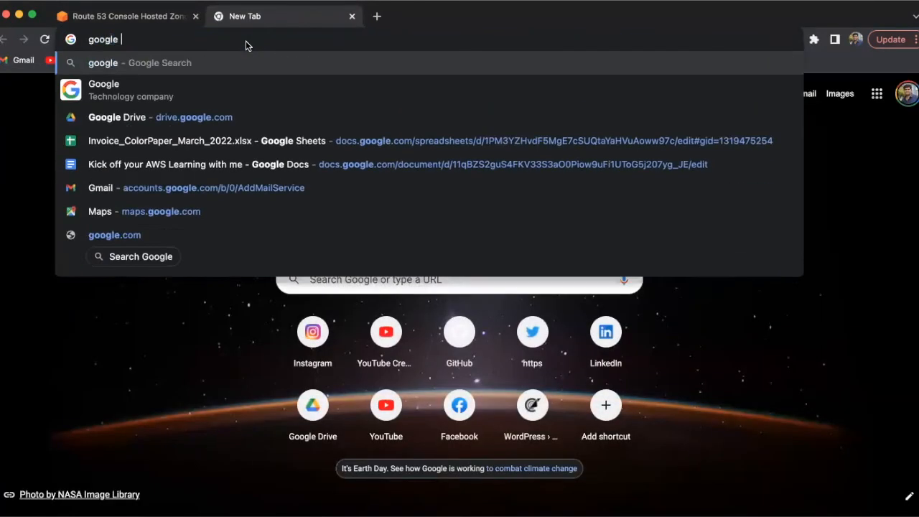
{"action": "type", "text": "mail server "}
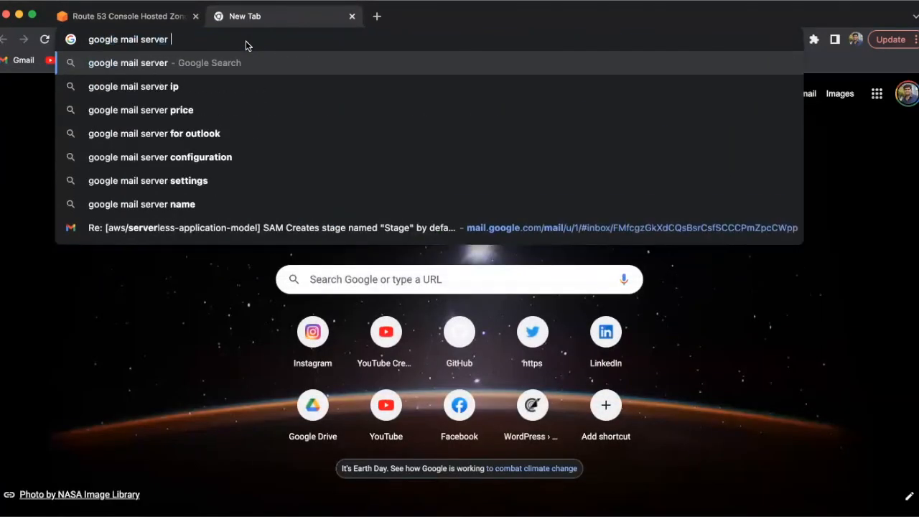
{"action": "type", "text": "record"}
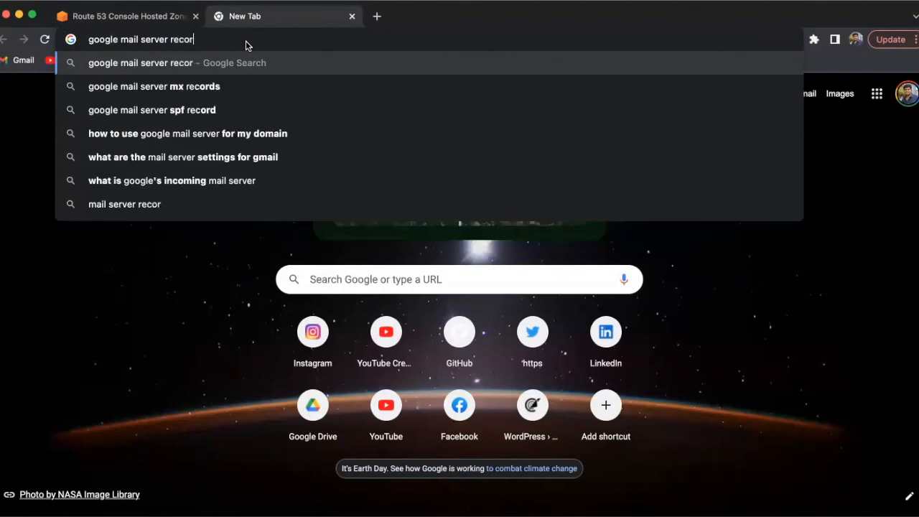
{"action": "key", "text": "BackSpace"}
{"action": "key", "text": "BackSpace"}
{"action": "key", "text": "BackSpace"}
{"action": "key", "text": "BackSpace"}
{"action": "key", "text": "BackSpace"}
{"action": "key", "text": "BackSpace"}
{"action": "key", "text": "BackSpace"}
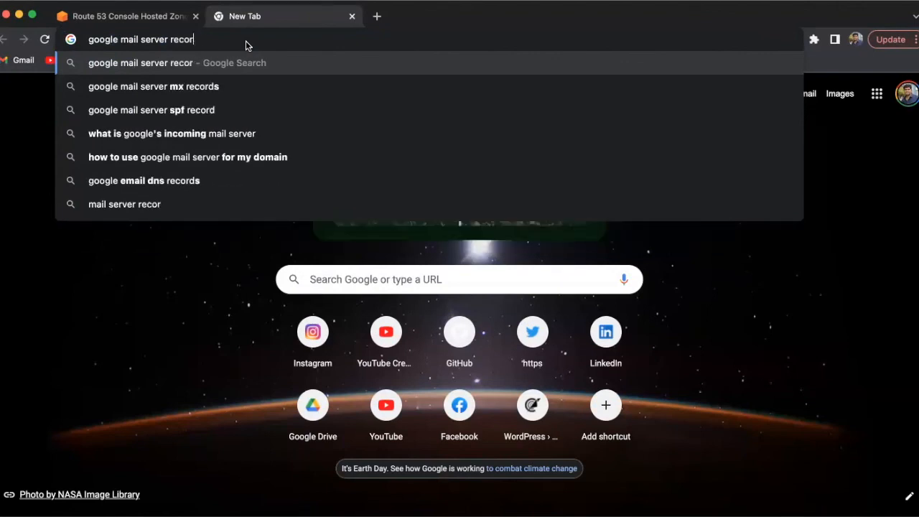
{"action": "type", "text": "list"}
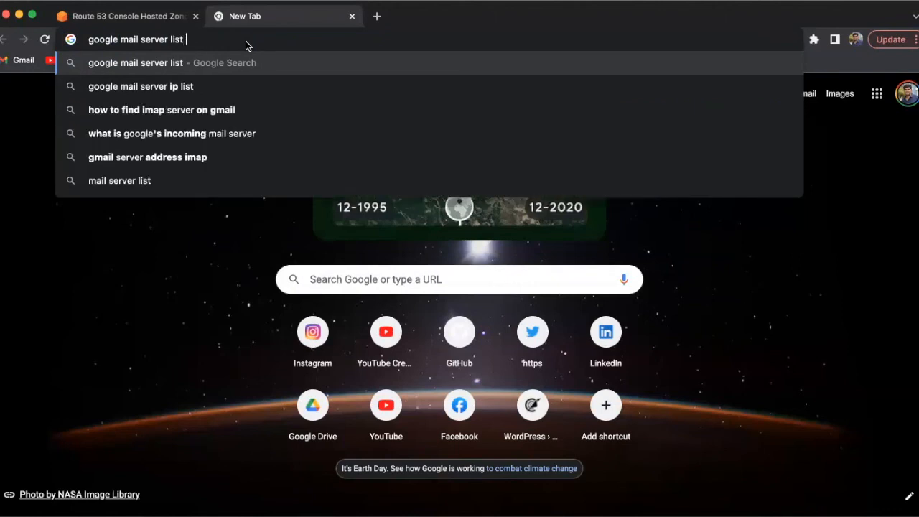
{"action": "type", "text": " for aws"}
{"action": "key", "text": "Return"}
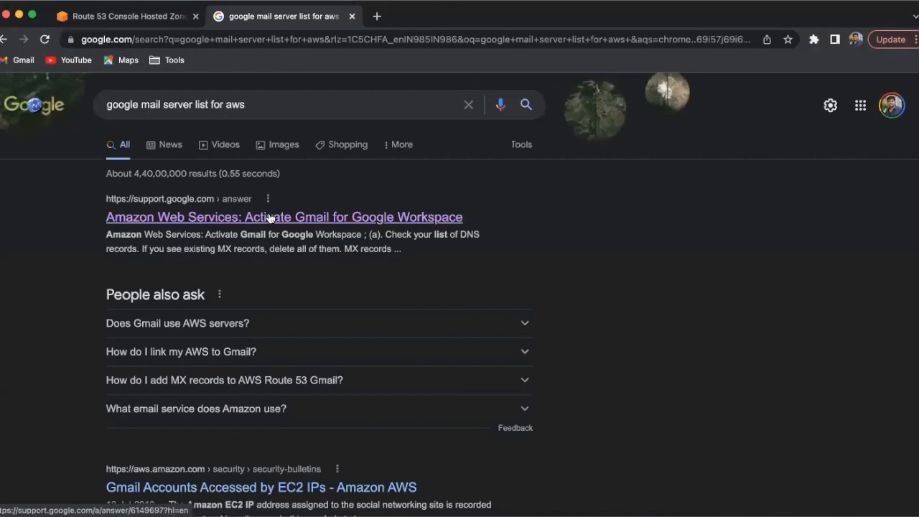
- Examine the MX record instructions in "Amazon Web Services: Activate Gmail for Google Workspace" and return to the record definition
{"action": "left_click", "coordinate": [416, 214]}
{"action": "scroll", "coordinate": [399, 227], "scroll_direction": "down", "scroll_amount": 10}
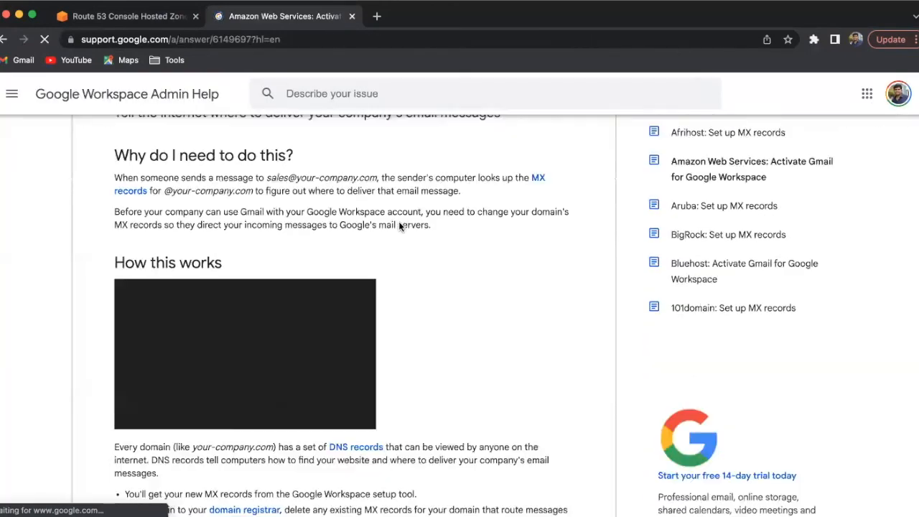
{"action": "scroll", "coordinate": [399, 225], "scroll_direction": "down", "scroll_amount": 15}
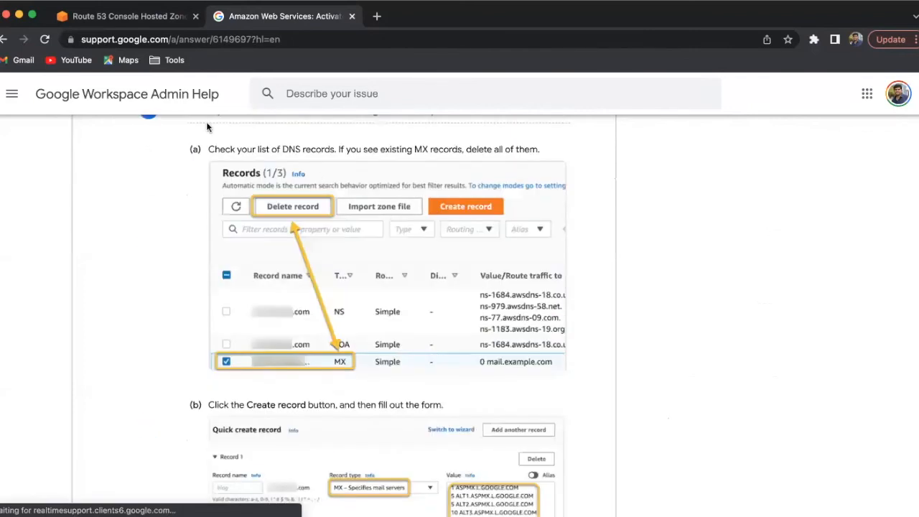
{"action": "key", "text": "super+w"}
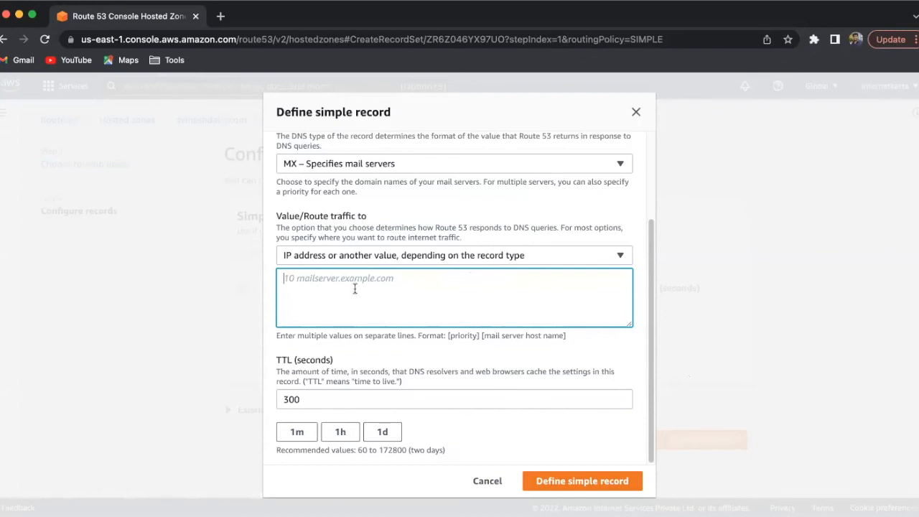
- Fill the MX record's value with Google's mail servers: 1 ASPMX.L.GOOGLE.COM., 5 ALT1 and ALT2, 10 ALT3 and ALT4, and check the priorities
{"action": "type", "text": "1 ASPMX.L.GOOGLE.COM. 5 ALT1.ASPMX.L.GOOGLE.COM. 5 ALT2.ASPMX.L.GOOGLE.COM. 10 ALT3.ASPMX.L.GOOGLE.COM. 10 ALT4.ASPMX.L.GOOGLE.COM."}
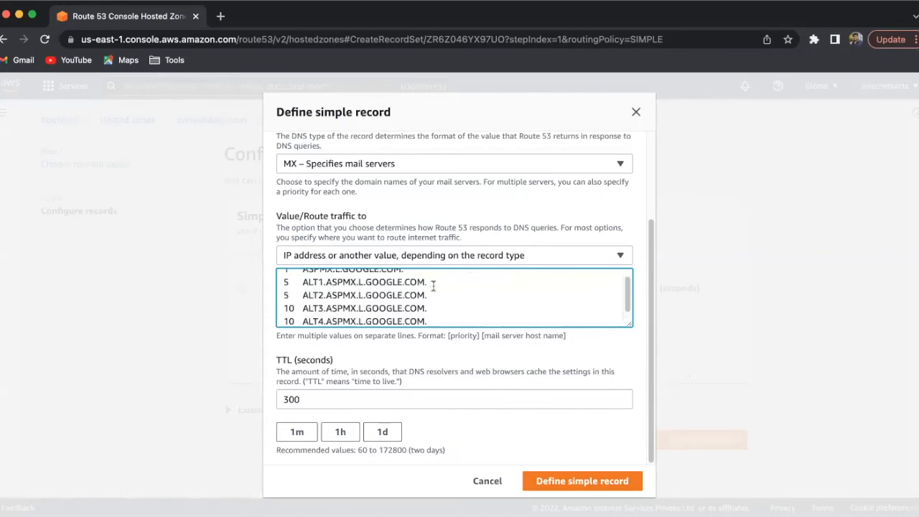
{"action": "scroll", "coordinate": [434, 287], "scroll_direction": "up", "scroll_amount": 2}
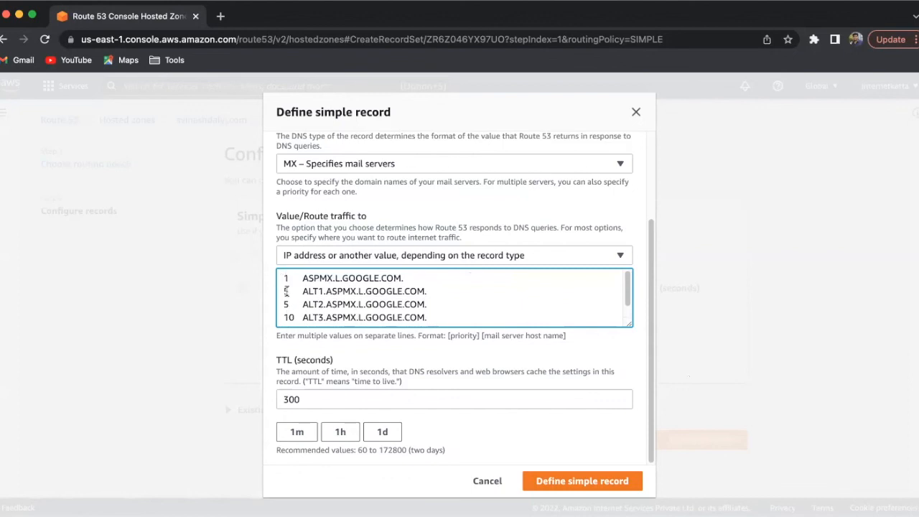
{"action": "scroll", "coordinate": [290, 305], "scroll_direction": "down", "scroll_amount": 1}
{"action": "scroll", "coordinate": [290, 305], "scroll_direction": "down", "scroll_amount": 1}
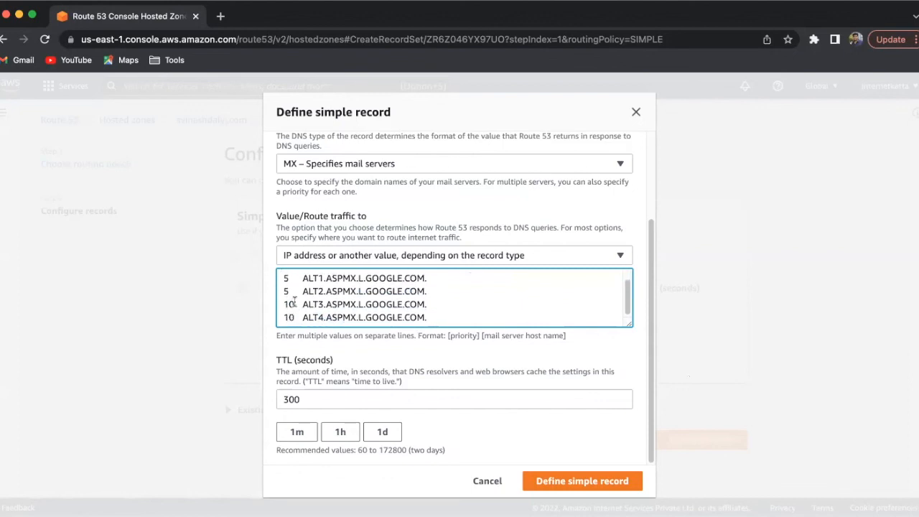
{"action": "scroll", "coordinate": [295, 303], "scroll_direction": "up", "scroll_amount": 2}
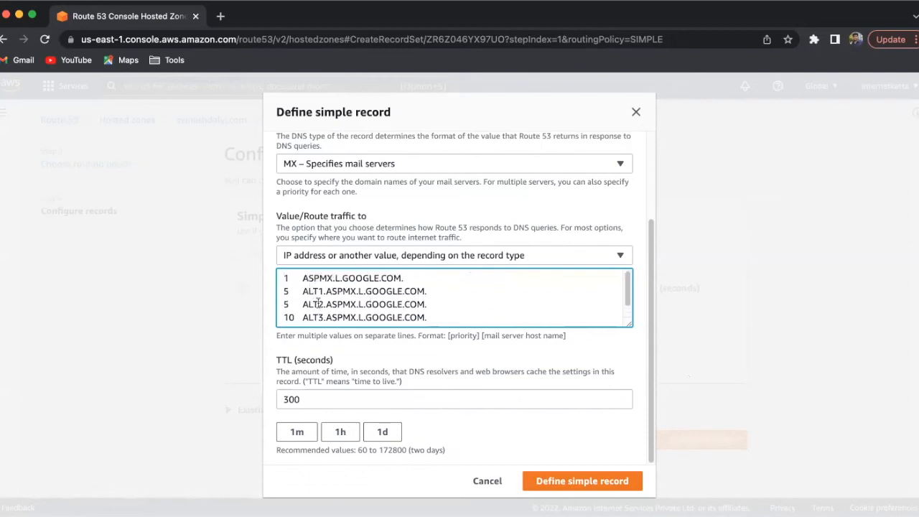
{"action": "scroll", "coordinate": [488, 295], "scroll_direction": "down", "scroll_amount": 1}
- Set the MX record's TTL to 500 seconds, then define and create the record in the hosted zone
{"action": "left_click_drag", "start_coordinate": [312, 399], "coordinate": [278, 397]}
{"action": "type", "text": "500"}
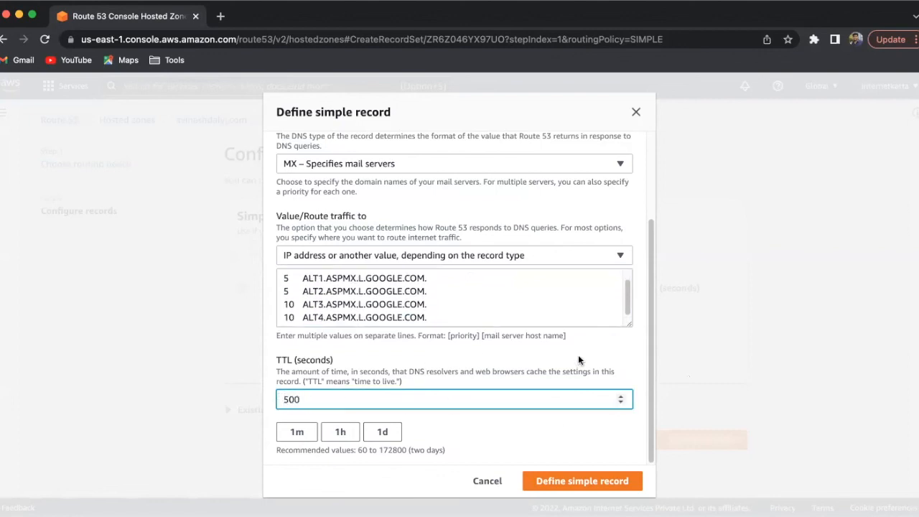
{"action": "left_click", "coordinate": [566, 480]}
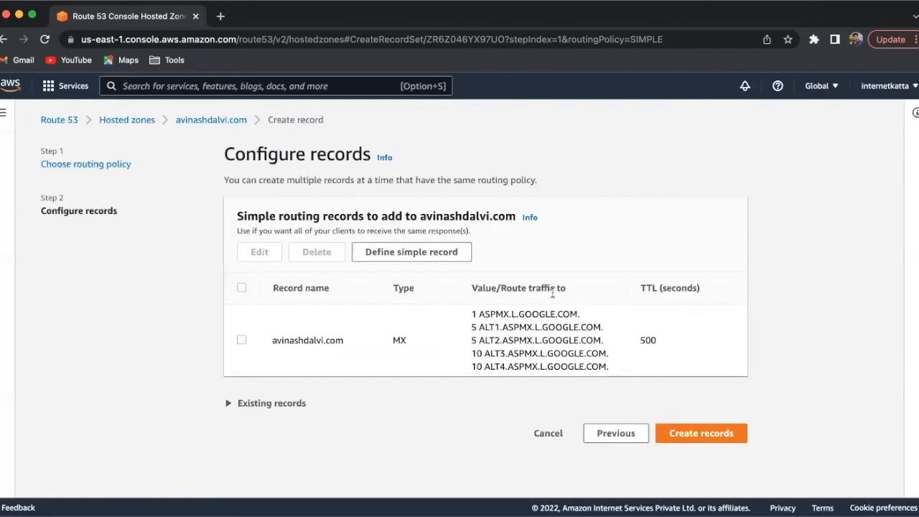
{"action": "left_click", "coordinate": [683, 444]}
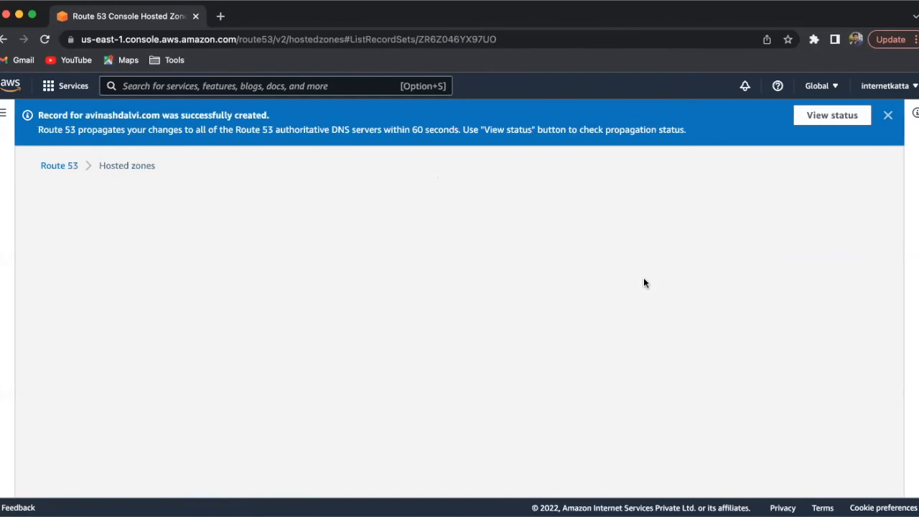
- Review the hosted zone's record list, including the new MX record, and dismiss the creation notification
{"action": "scroll", "coordinate": [643, 283], "scroll_direction": "down", "scroll_amount": 5}
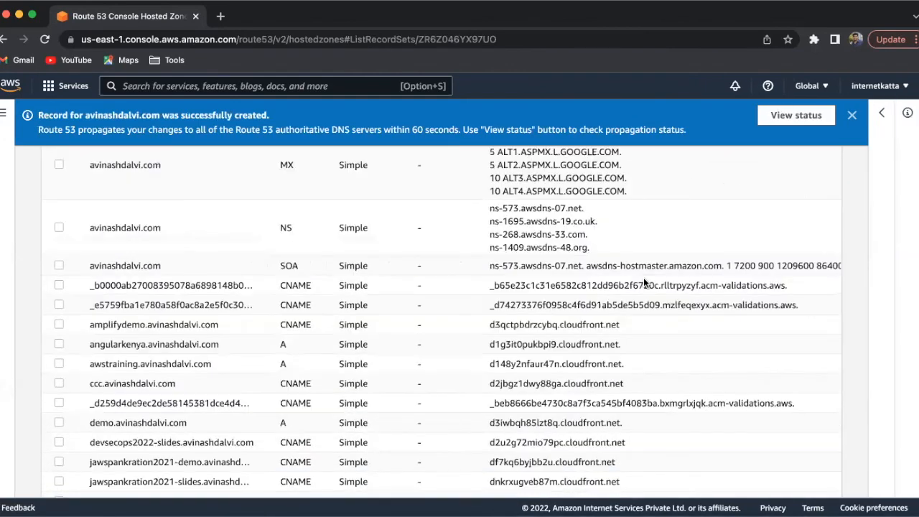
{"action": "scroll", "coordinate": [459, 327], "scroll_direction": "down", "scroll_amount": 2}
{"action": "scroll", "coordinate": [494, 303], "scroll_direction": "up", "scroll_amount": 10}
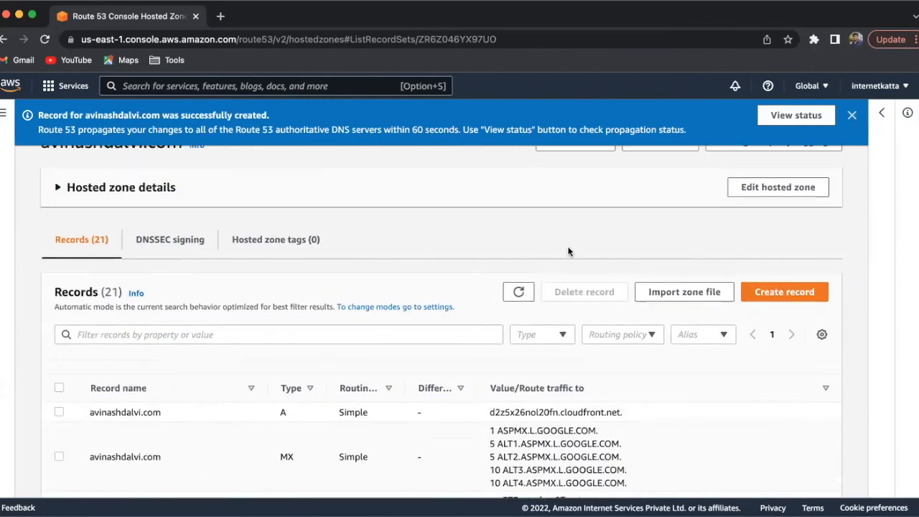
{"action": "scroll", "coordinate": [568, 251], "scroll_direction": "up", "scroll_amount": 1}
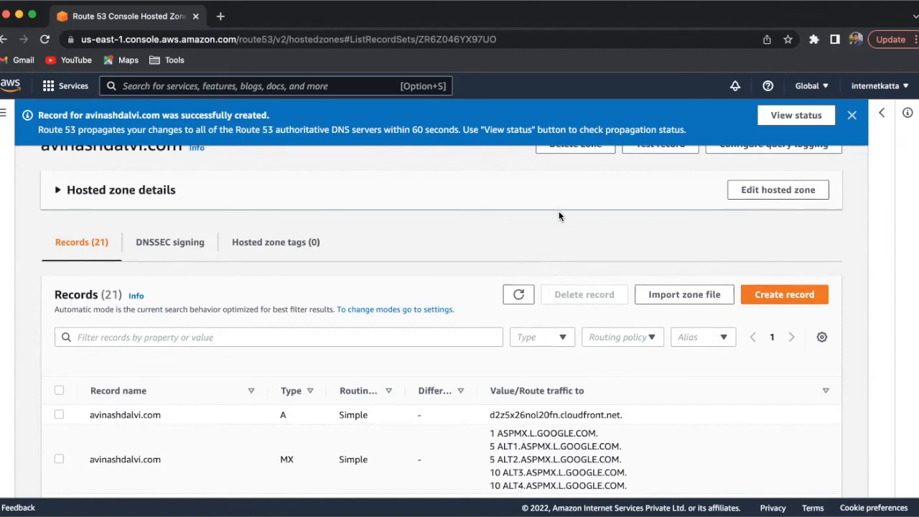
{"action": "scroll", "coordinate": [560, 217], "scroll_direction": "up", "scroll_amount": 2}
{"action": "left_click", "coordinate": [851, 114]}
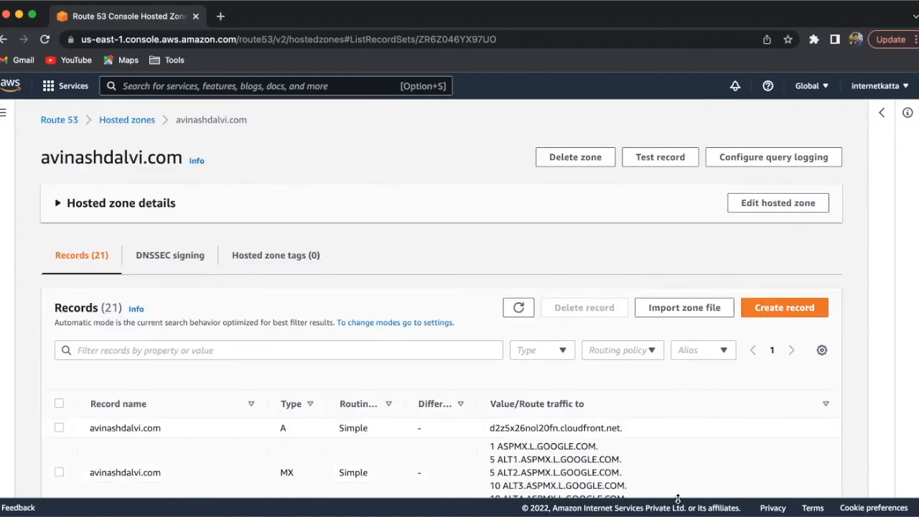
- Switch to Routing-images.pdf and advance from the mail setup page to page 12
{"action": "key", "text": "super+Tab"}
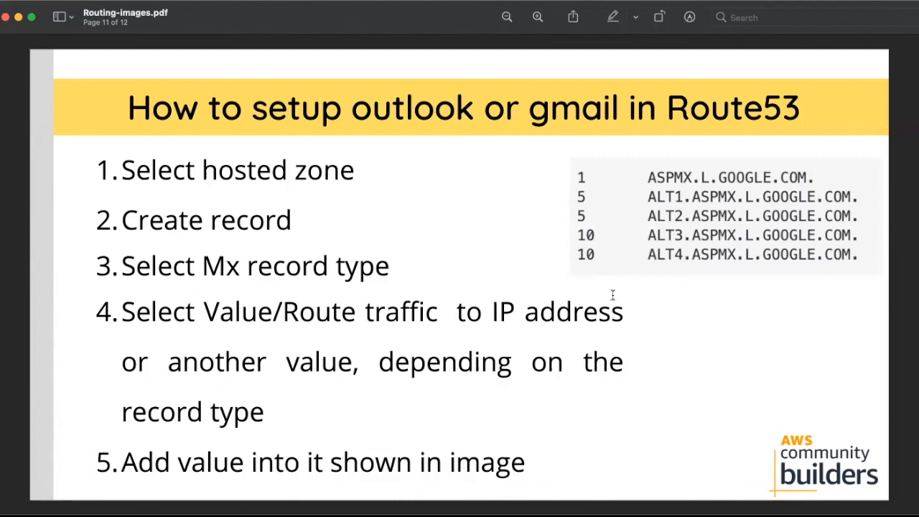
{"action": "key", "text": "Right"}
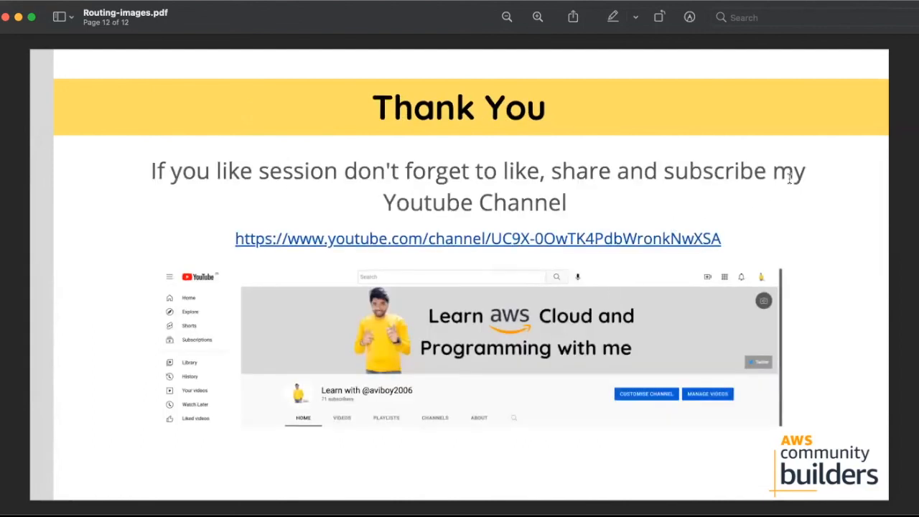